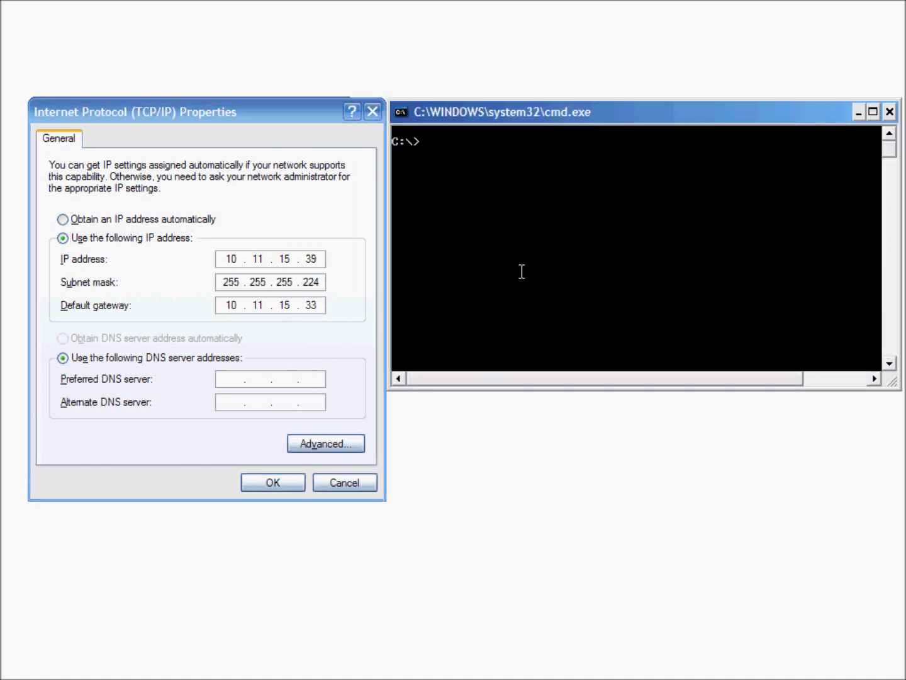
- Ping 10.11.15.33 from the PC, then cancel the TCP/IP and connection dialogs unchanged
{"action": "type", "text": "ping 10.11."}
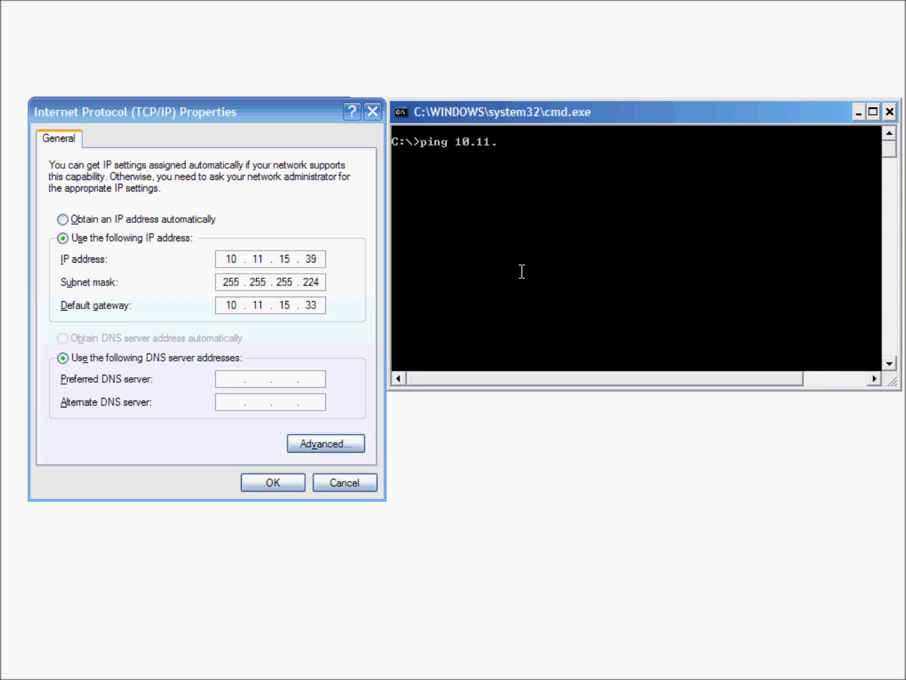
{"action": "type", "text": "15.33"}
{"action": "key", "text": "Return"}
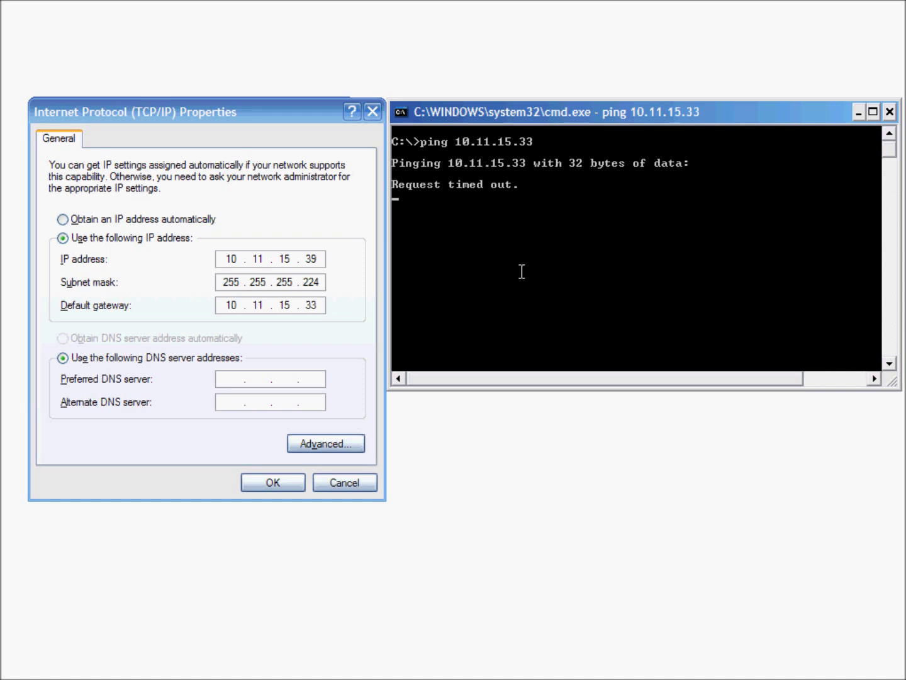
{"action": "double_click", "coordinate": [314, 304]}
{"action": "left_click", "coordinate": [367, 484]}
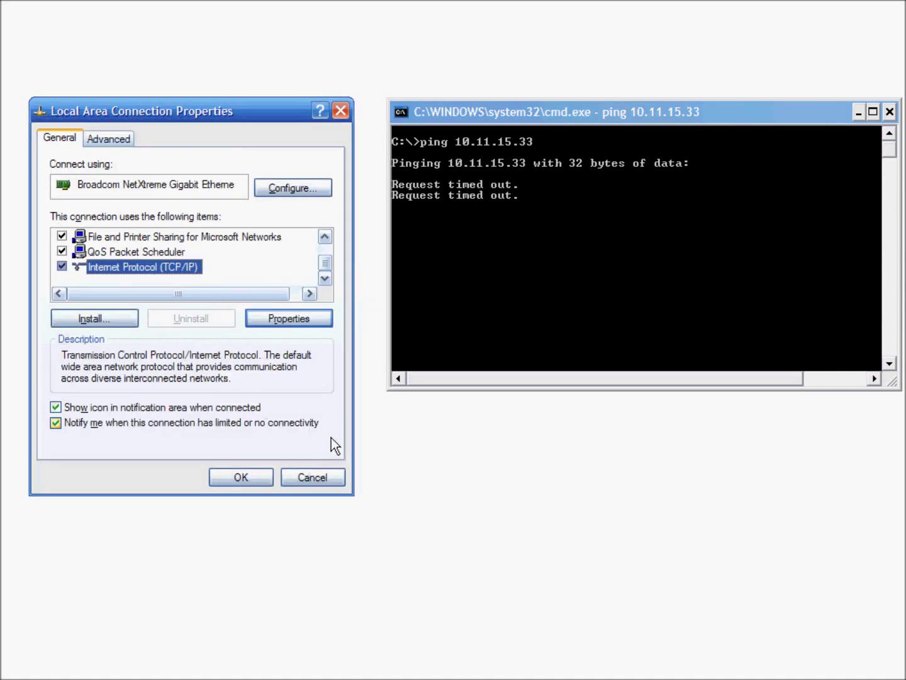
{"action": "left_click", "coordinate": [313, 476]}
{"action": "left_click", "coordinate": [313, 480]}
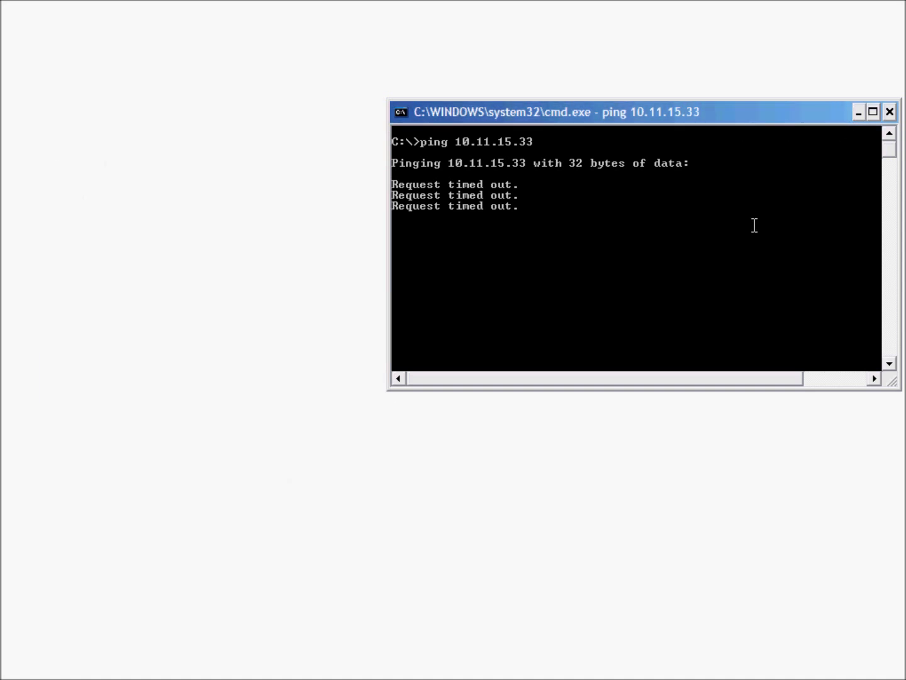
- Stop the ping and connect WinBox to the discovered RB2011LS router by MAC address
{"action": "key", "text": "ctrl+c"}
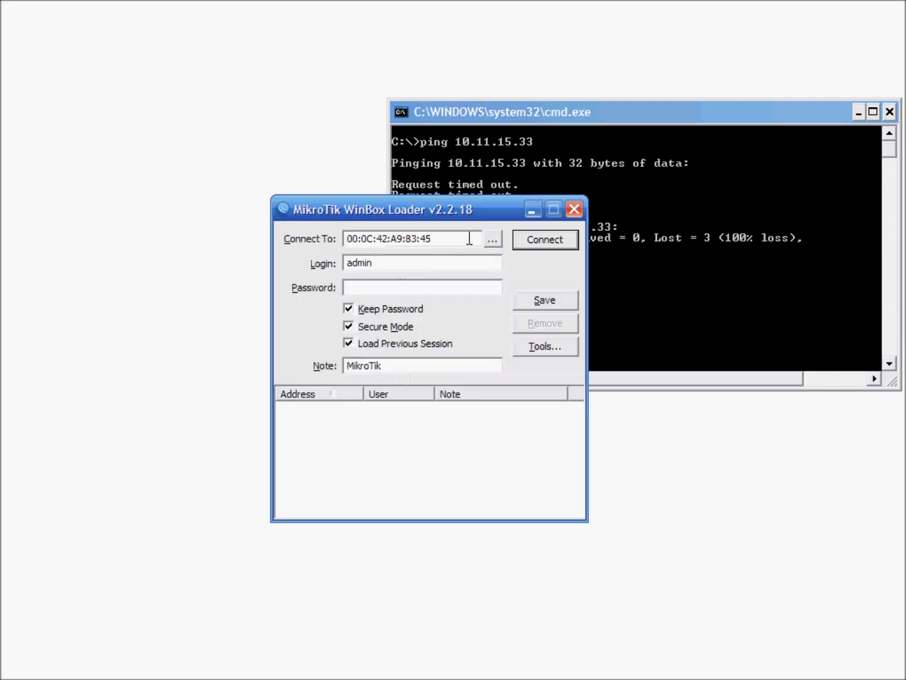
{"action": "left_click", "coordinate": [492, 241]}
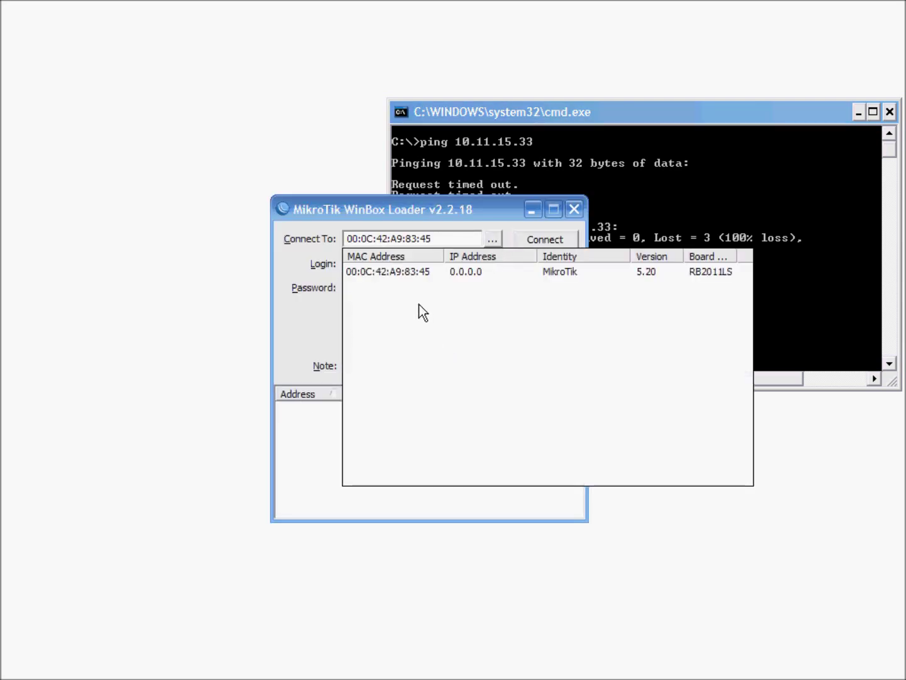
{"action": "left_click", "coordinate": [399, 274]}
{"action": "left_click", "coordinate": [542, 242]}
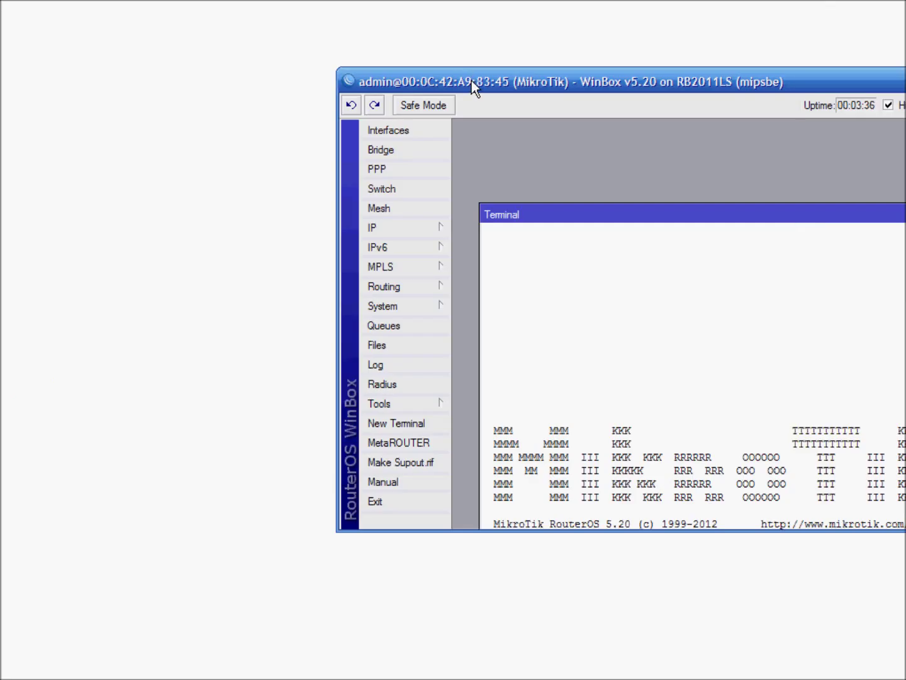
- Move the router session window to the upper left and enlarge it
{"action": "left_click_drag", "start_coordinate": [472, 81], "coordinate": [144, 17]}
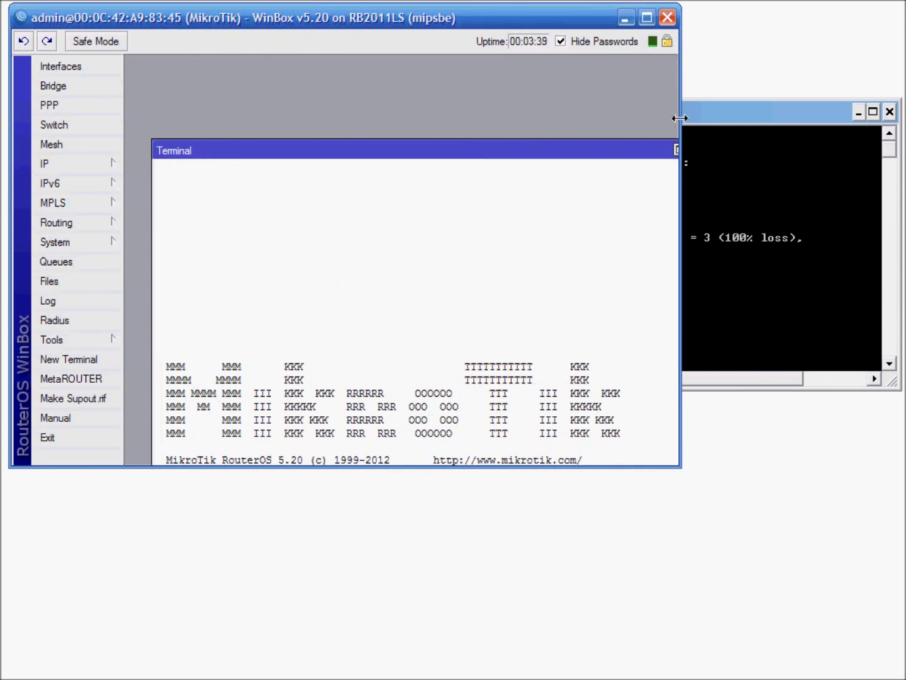
{"action": "left_click_drag", "start_coordinate": [682, 118], "coordinate": [900, 118]}
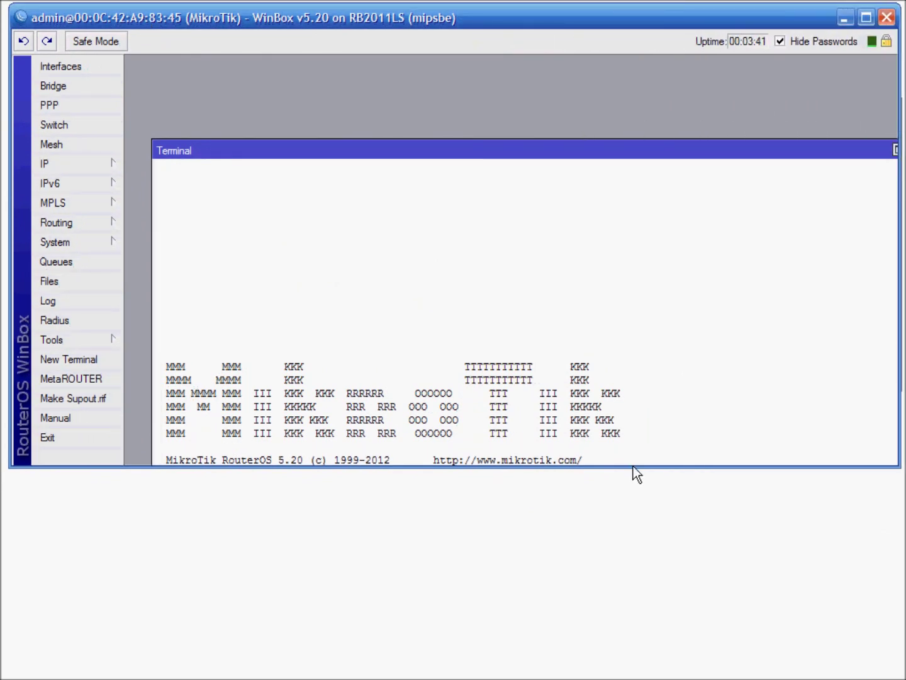
{"action": "left_click_drag", "start_coordinate": [608, 467], "coordinate": [589, 666]}
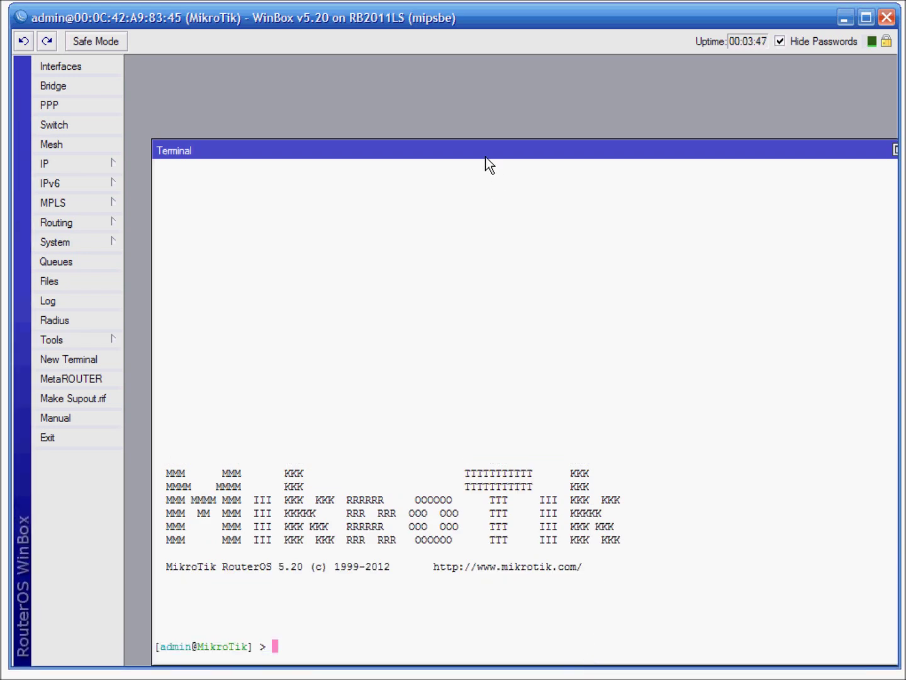
{"action": "left_click_drag", "start_coordinate": [486, 155], "coordinate": [467, 116]}
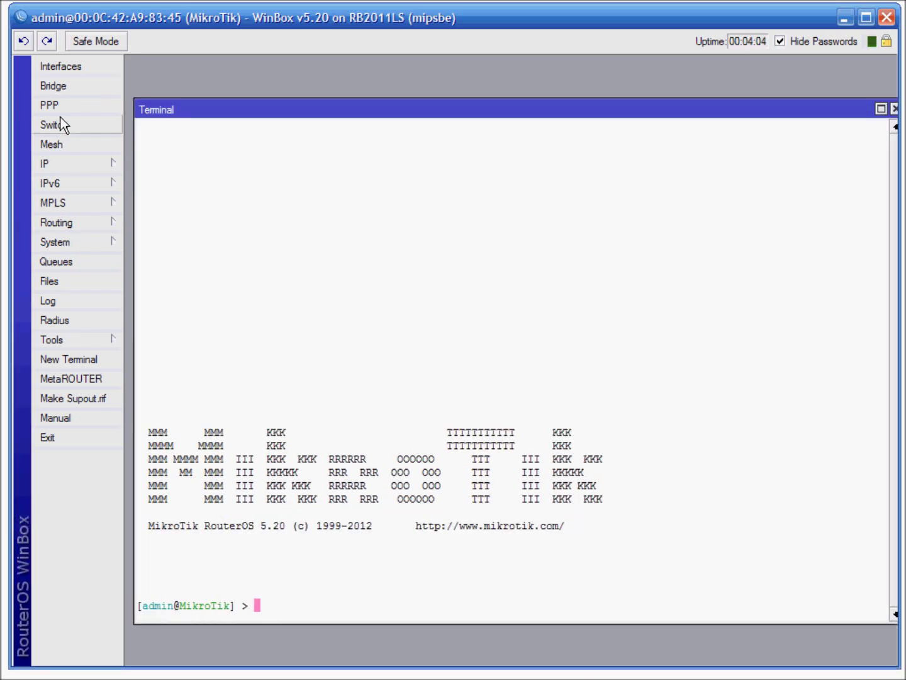
- Add a bridge named bridge-management with its STP protocol mode set to rstp
{"action": "left_click", "coordinate": [60, 89]}
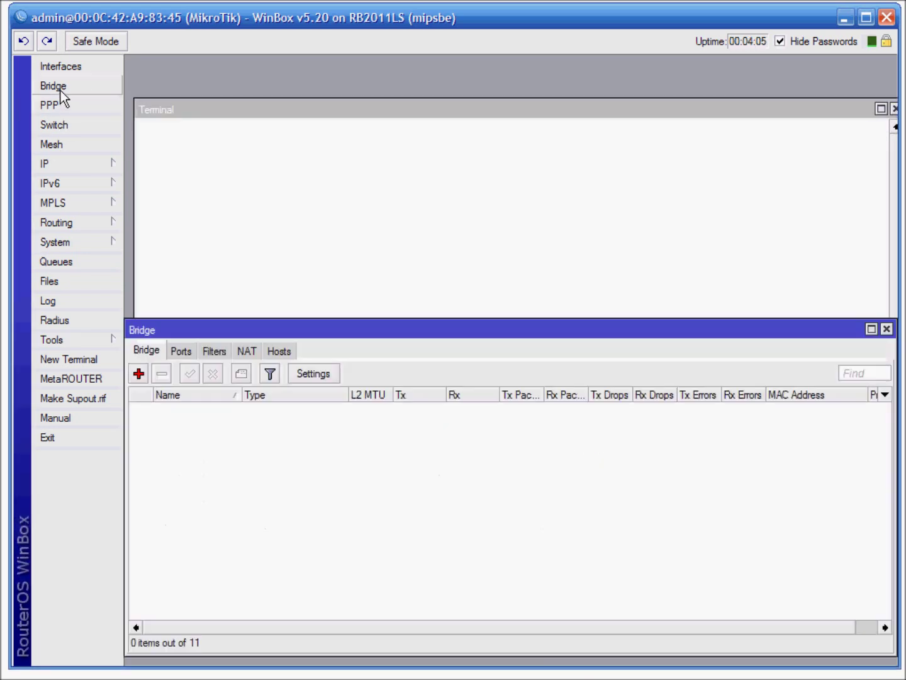
{"action": "left_click", "coordinate": [139, 372]}
{"action": "left_click", "coordinate": [490, 237]}
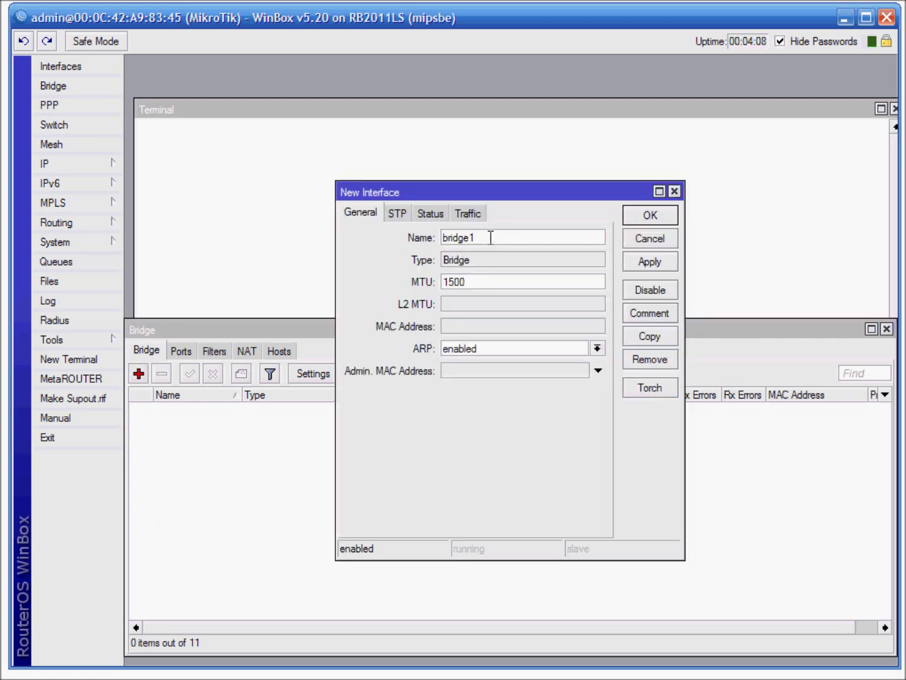
{"action": "key", "text": "BackSpace"}
{"action": "type", "text": "-mst"}
{"action": "key", "text": "BackSpace"}
{"action": "key", "text": "BackSpace"}
{"action": "type", "text": "anagement"}
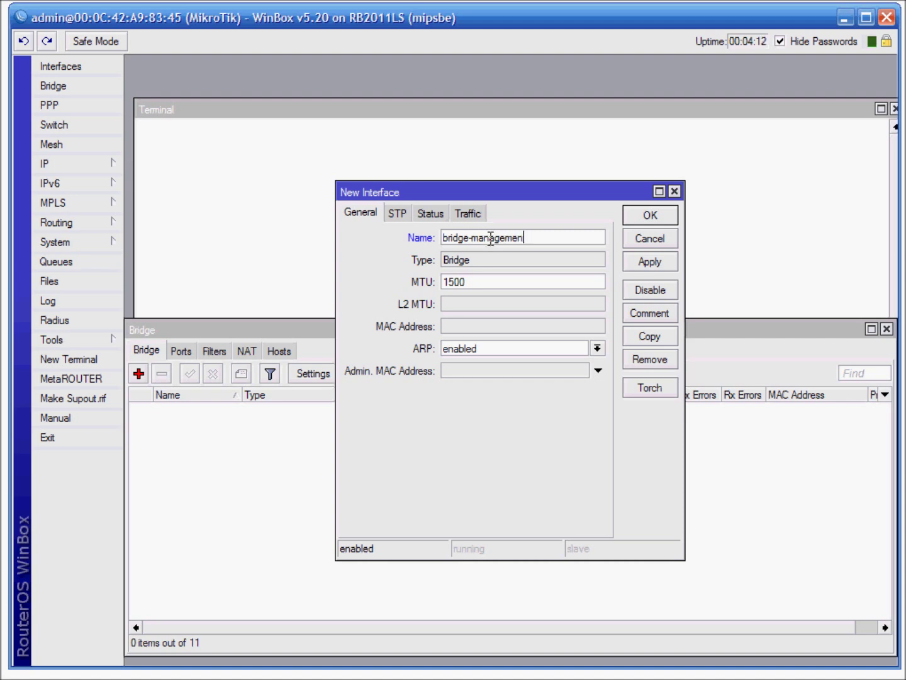
{"action": "left_click", "coordinate": [408, 213]}
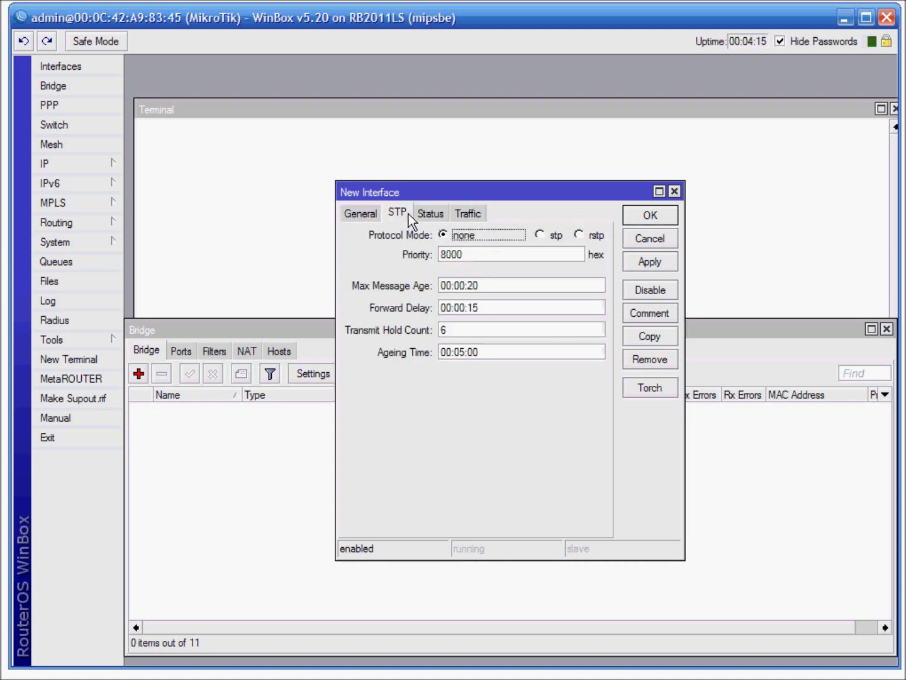
{"action": "left_click", "coordinate": [608, 236]}
{"action": "left_click", "coordinate": [651, 216]}
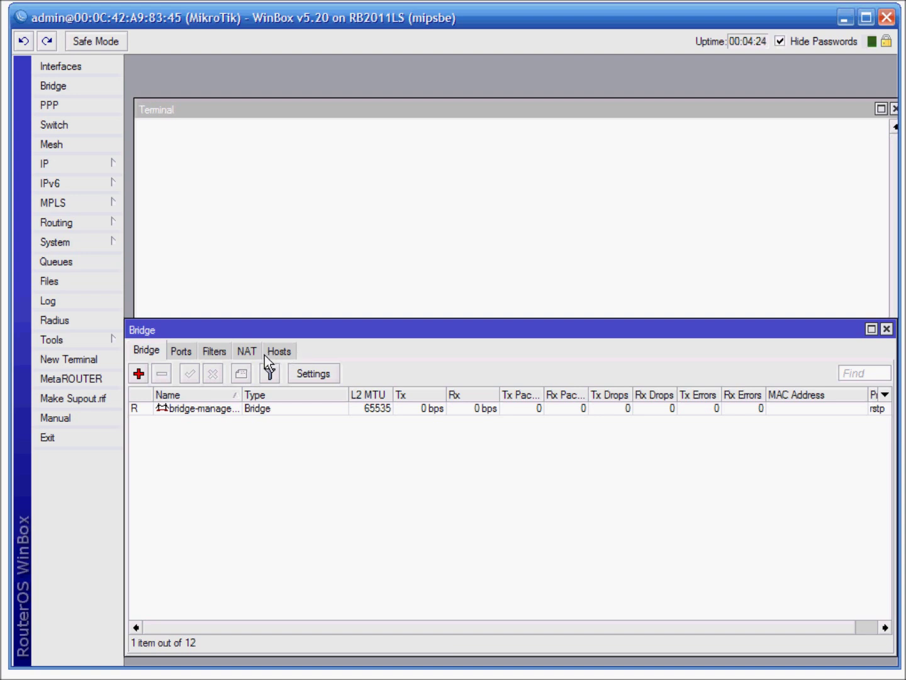
{"action": "left_click", "coordinate": [85, 71]}
- Create VLAN interface vlan100-MGMT with VLAN ID 100 on parent interface ether2
{"action": "left_click", "coordinate": [416, 259]}
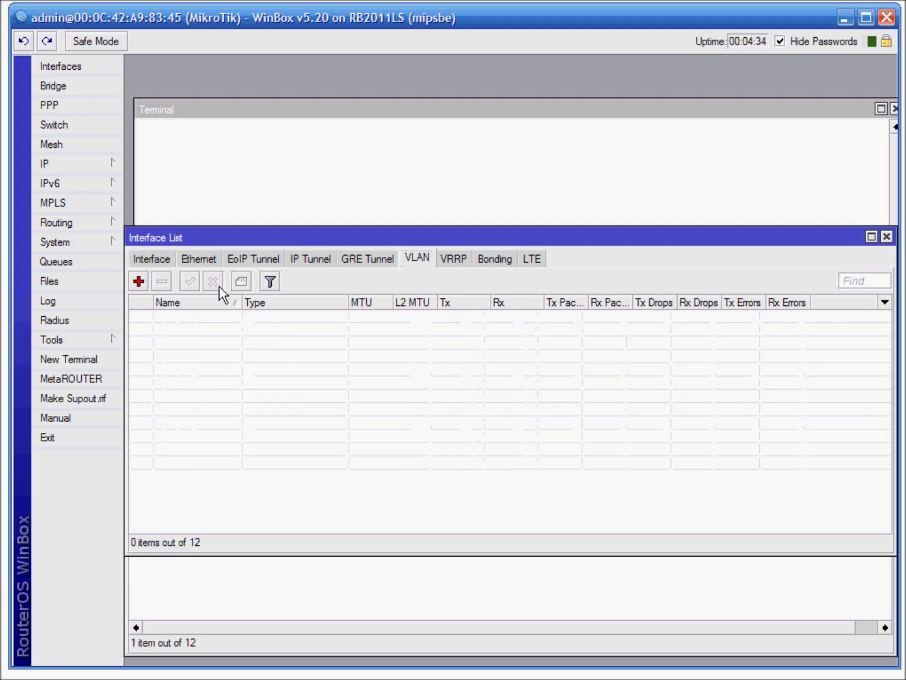
{"action": "left_click", "coordinate": [145, 285]}
{"action": "left_click", "coordinate": [453, 238]}
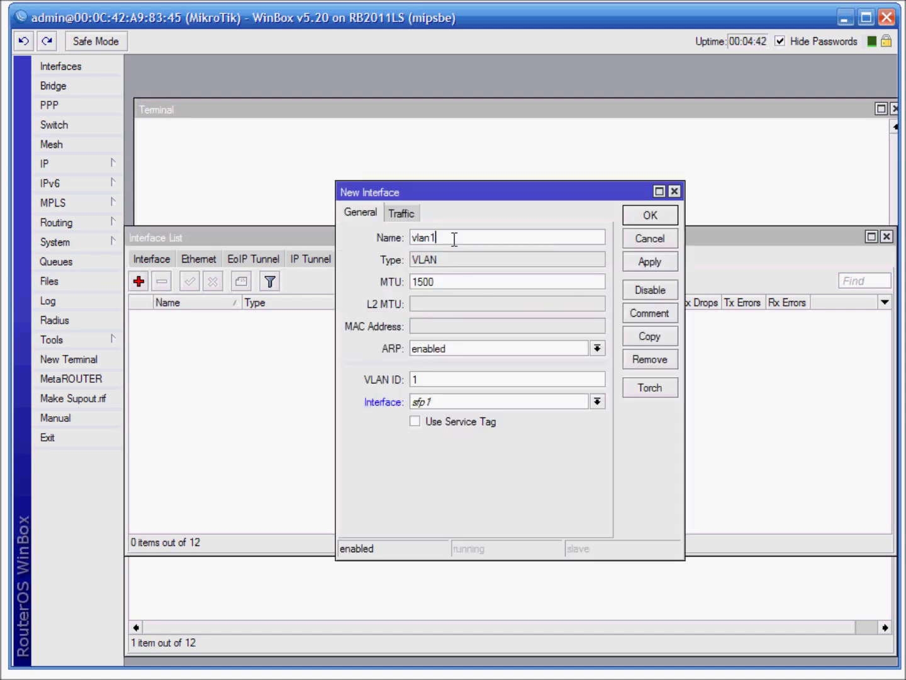
{"action": "type", "text": "00-MGMT"}
{"action": "left_click", "coordinate": [427, 378]}
{"action": "type", "text": "00"}
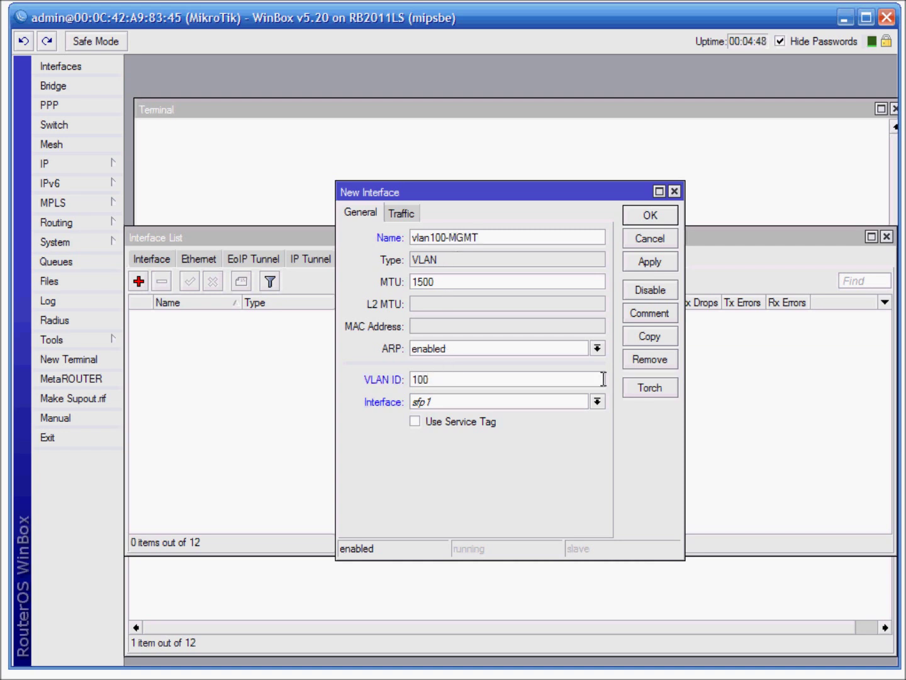
{"action": "left_click", "coordinate": [602, 400]}
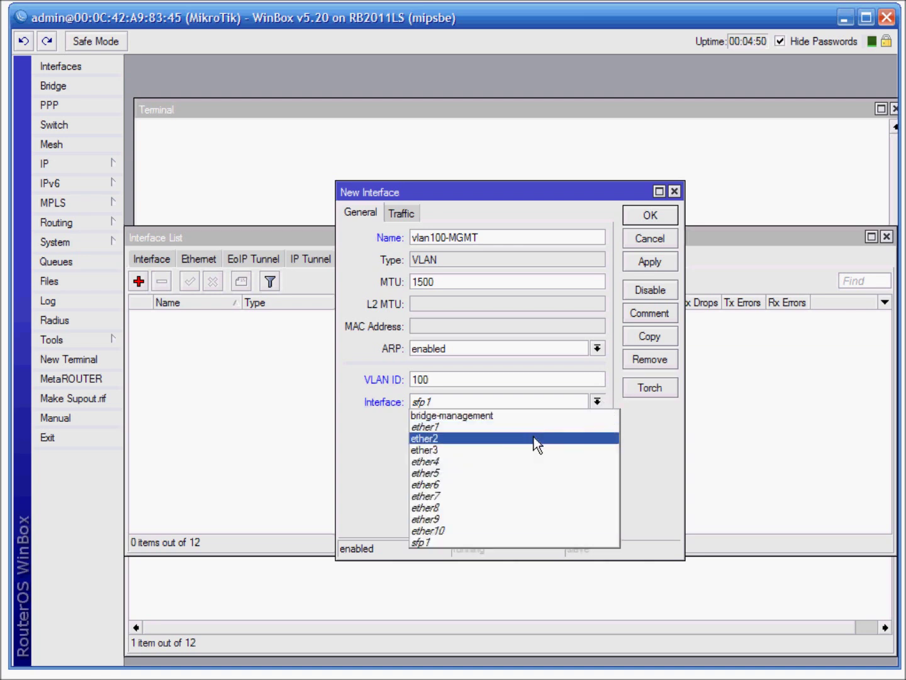
{"action": "left_click", "coordinate": [535, 439]}
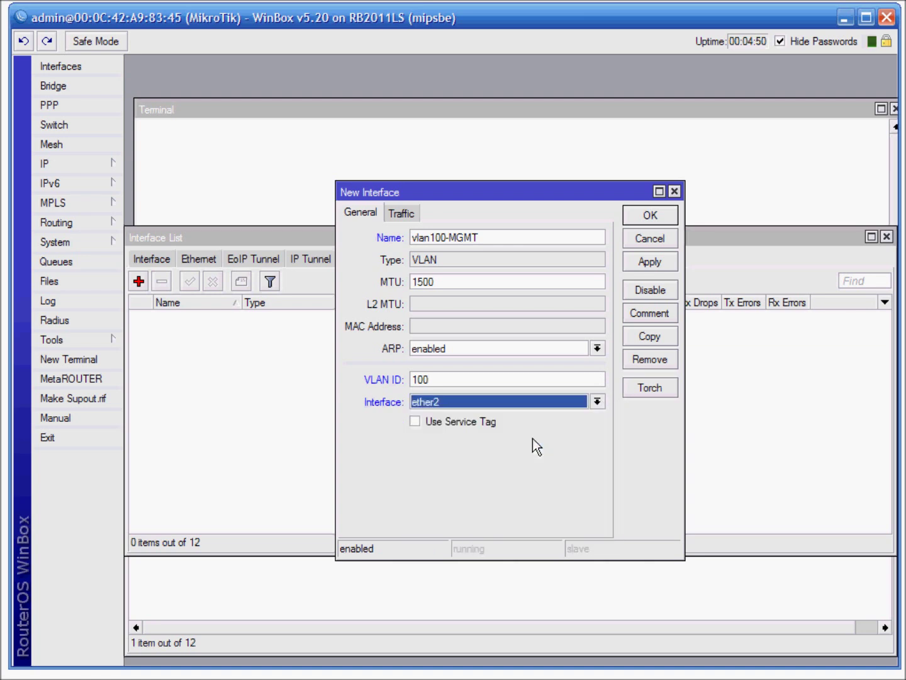
{"action": "left_click", "coordinate": [650, 216]}
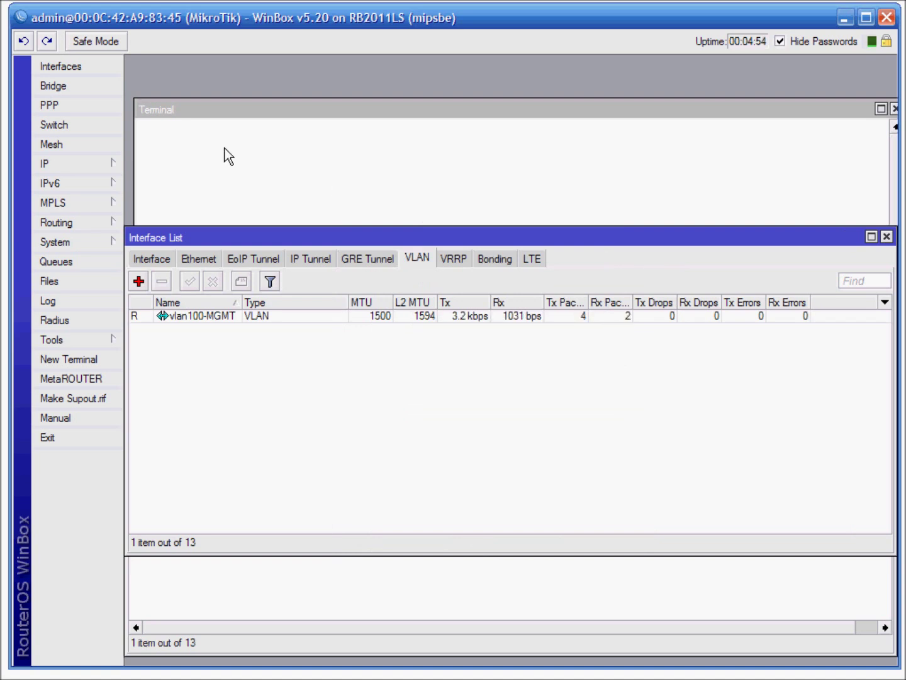
{"action": "left_click", "coordinate": [91, 90]}
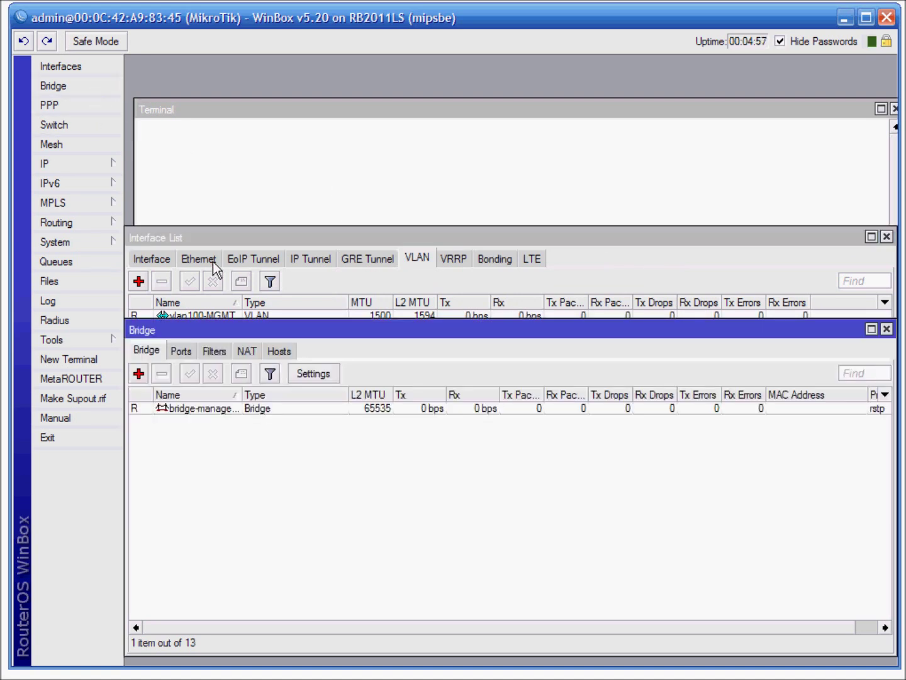
- Add ether3 and vlan100-MGMT as ports of bridge-management
{"action": "left_click", "coordinate": [181, 350]}
{"action": "left_click", "coordinate": [139, 373]}
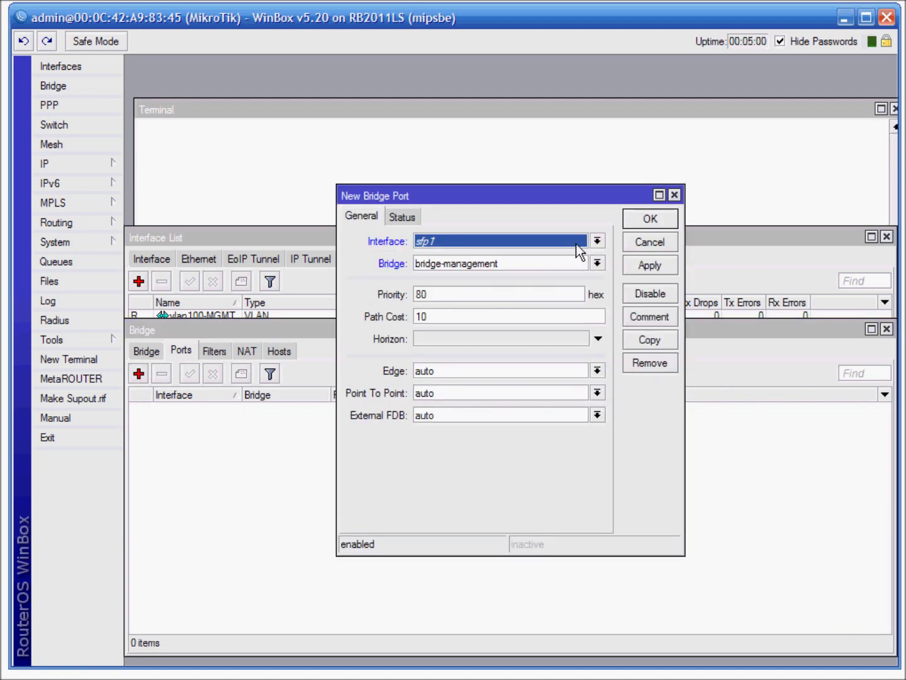
{"action": "left_click", "coordinate": [597, 242]}
{"action": "left_click", "coordinate": [540, 274]}
{"action": "left_click", "coordinate": [651, 219]}
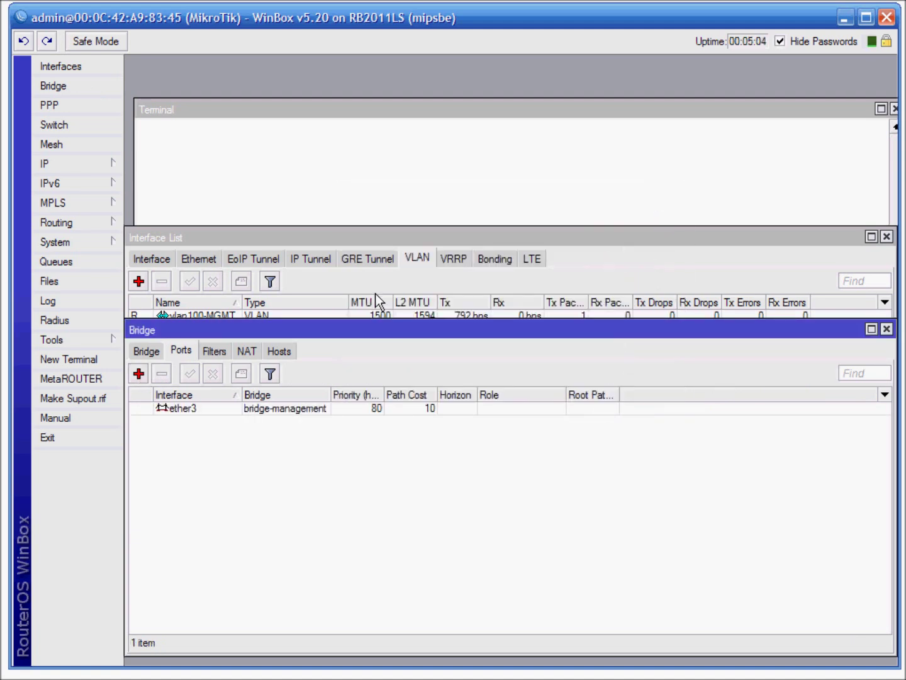
{"action": "left_click", "coordinate": [147, 373]}
{"action": "left_click", "coordinate": [597, 242]}
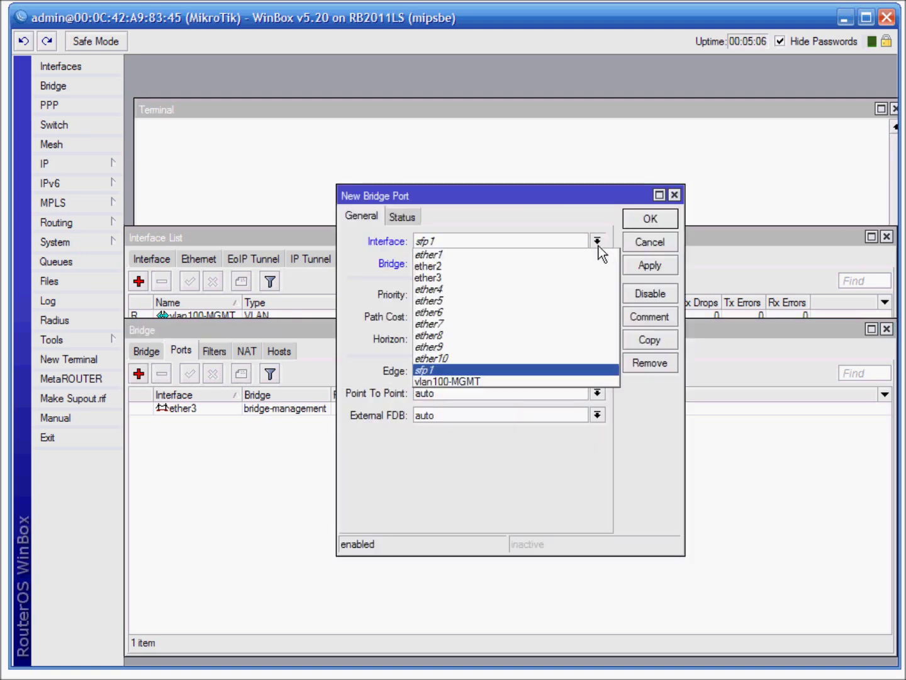
{"action": "left_click", "coordinate": [513, 381]}
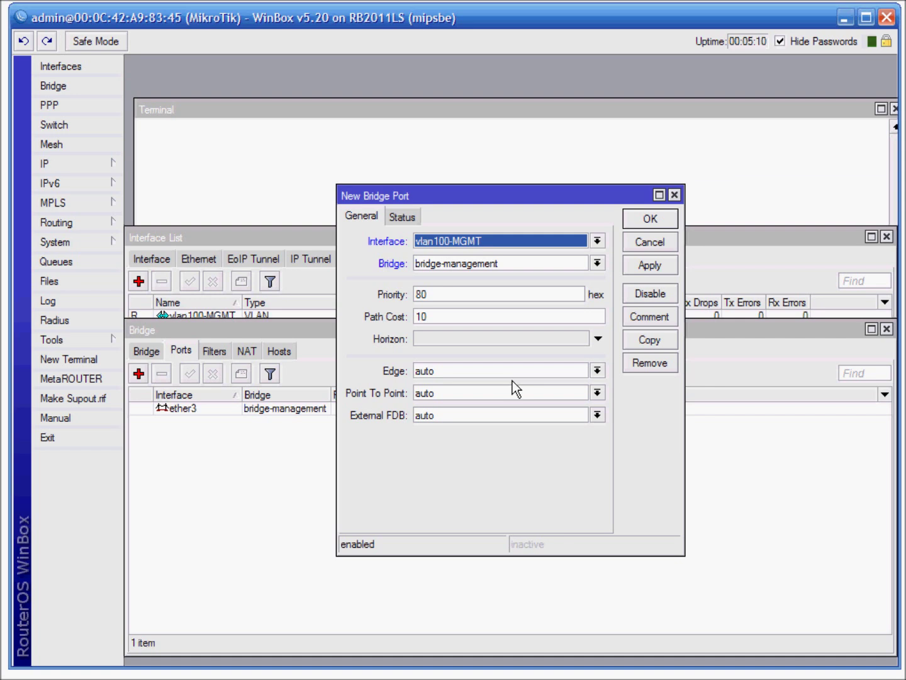
{"action": "left_click", "coordinate": [656, 222]}
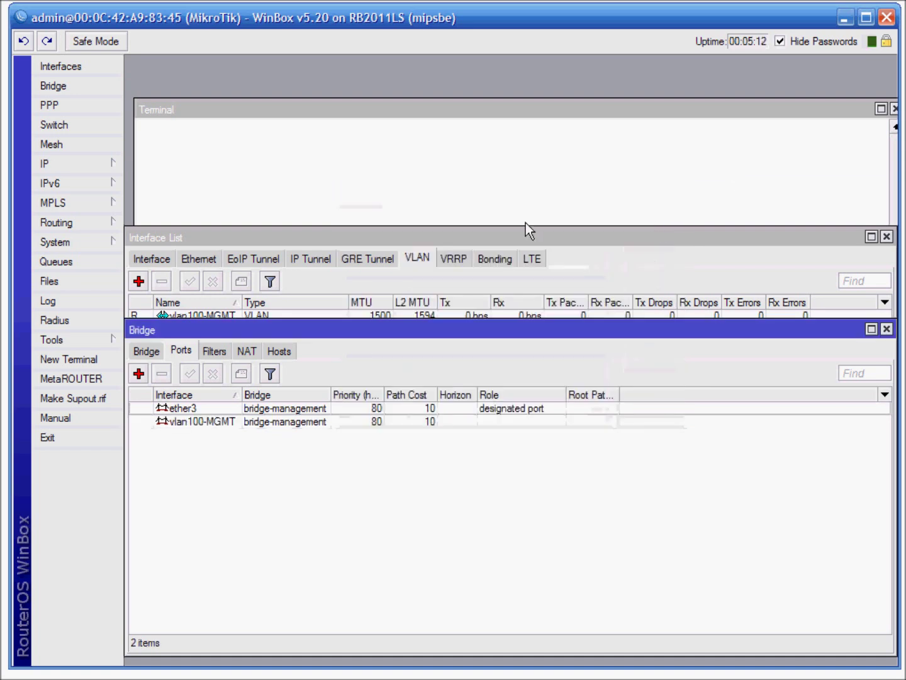
{"action": "left_click", "coordinate": [96, 166]}
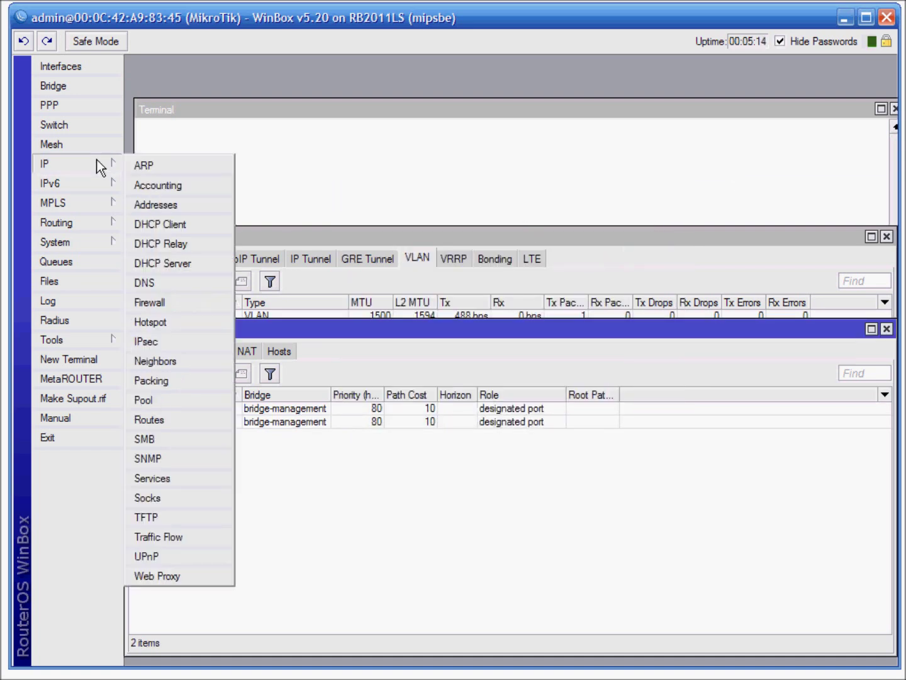
- Add IP address 10.11.15.41/27 on vlan100-MGMT, correcting it from bridge-management
{"action": "left_click", "coordinate": [154, 206]}
{"action": "left_click", "coordinate": [375, 243]}
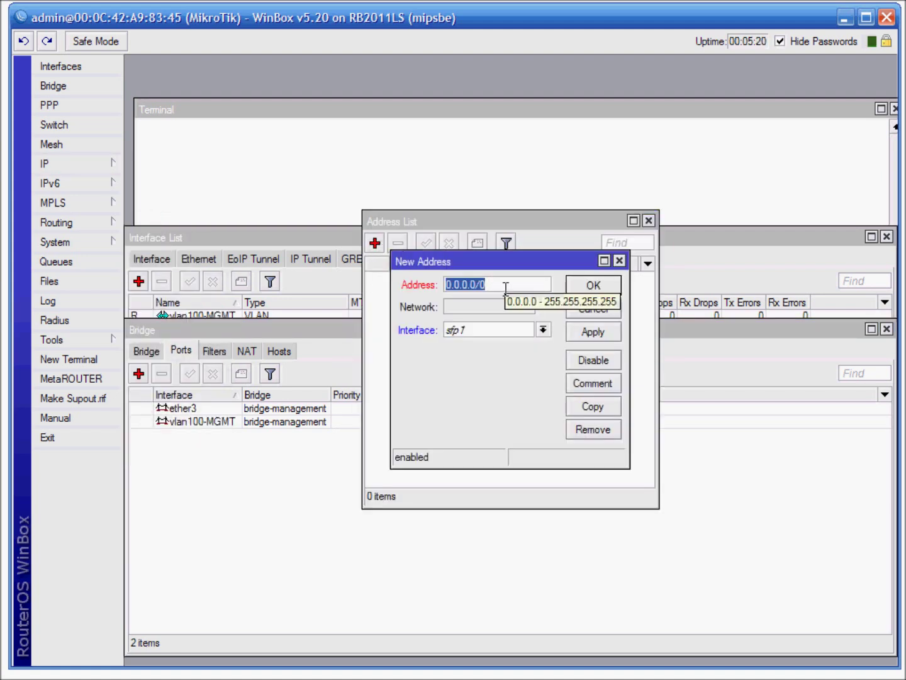
{"action": "type", "text": "10.11"}
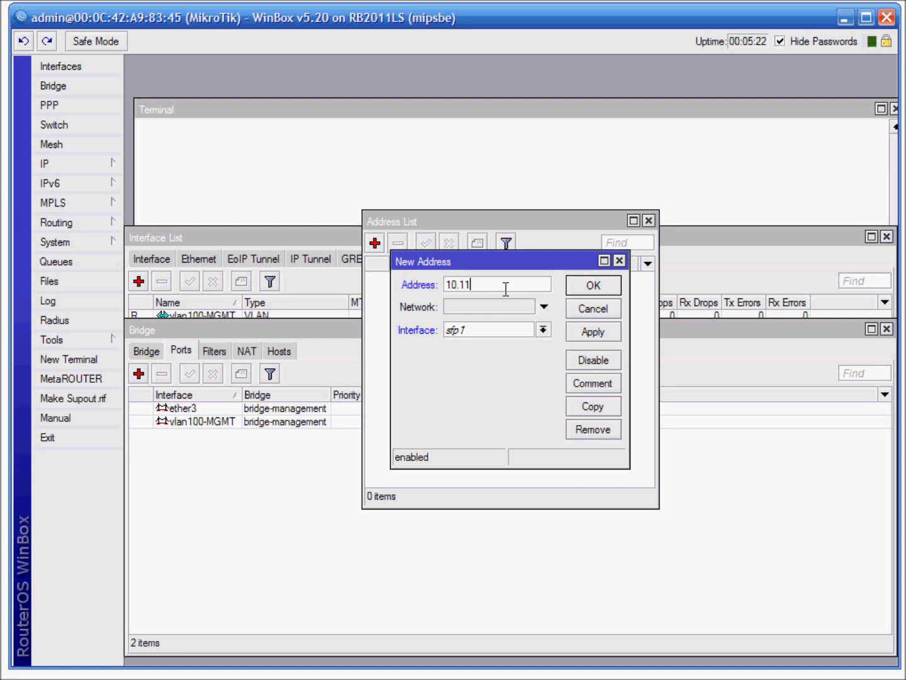
{"action": "type", "text": ".15.41/27"}
{"action": "left_click", "coordinate": [598, 339]}
{"action": "left_click", "coordinate": [544, 331]}
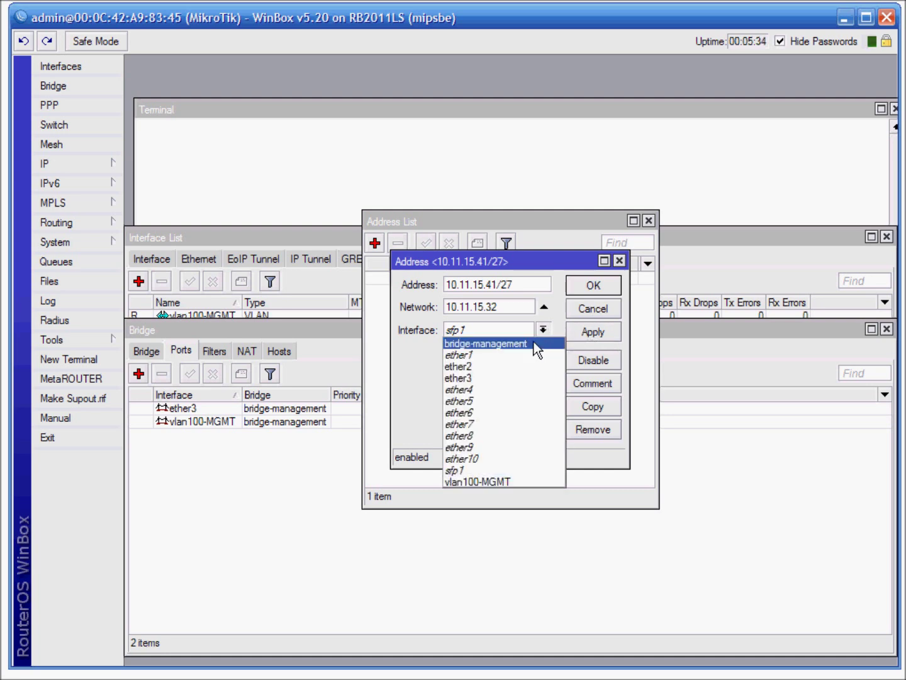
{"action": "left_click", "coordinate": [534, 343]}
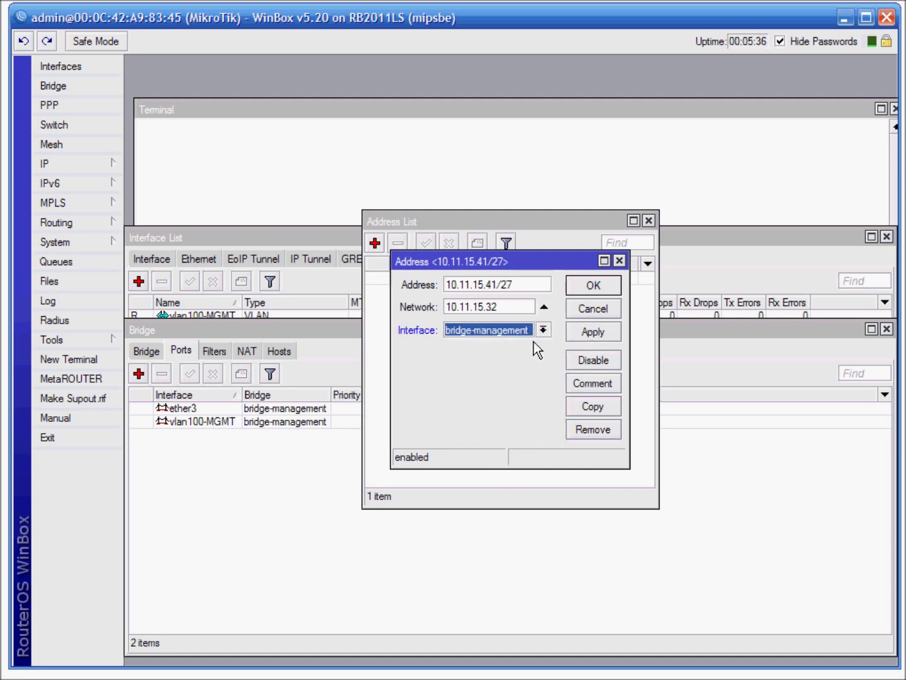
{"action": "left_click", "coordinate": [542, 332]}
{"action": "left_click", "coordinate": [487, 479]}
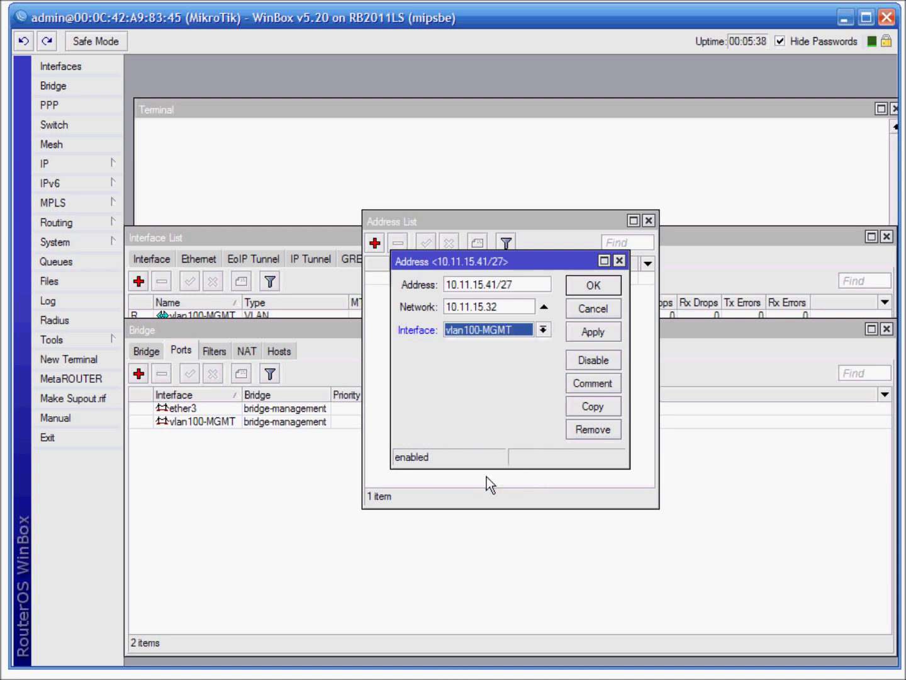
{"action": "left_click", "coordinate": [598, 285]}
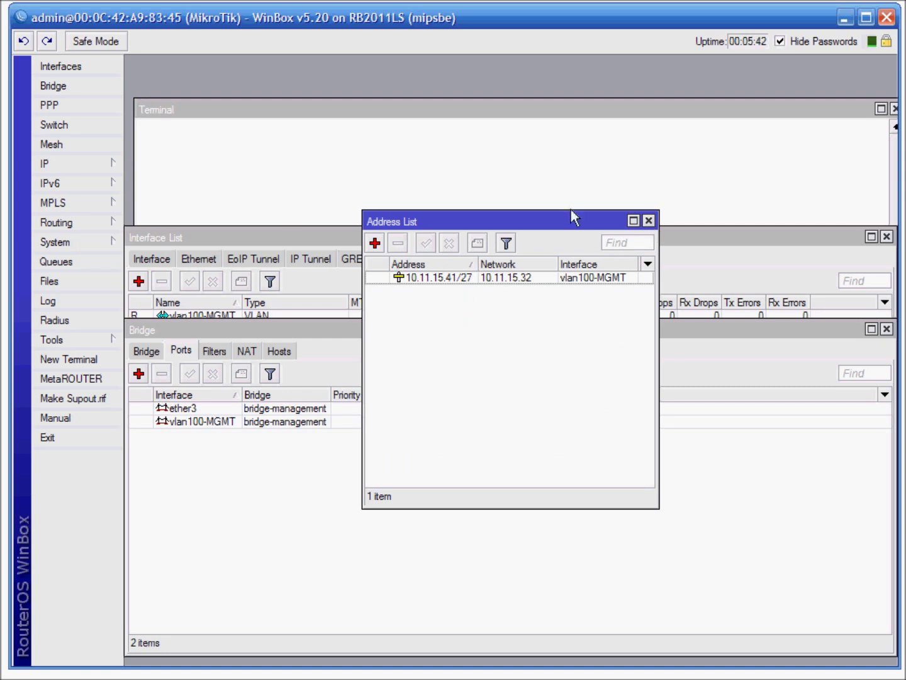
{"action": "left_click", "coordinate": [101, 167]}
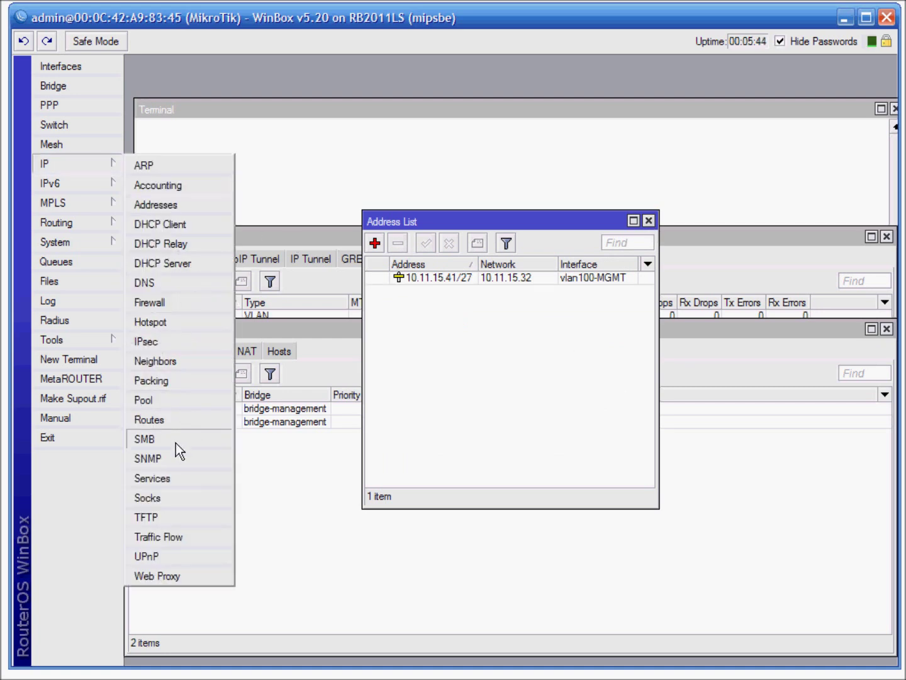
- Add a static route 0.0.0.0/0 via gateway 10.11.15.33 and close the route list
{"action": "left_click", "coordinate": [170, 419]}
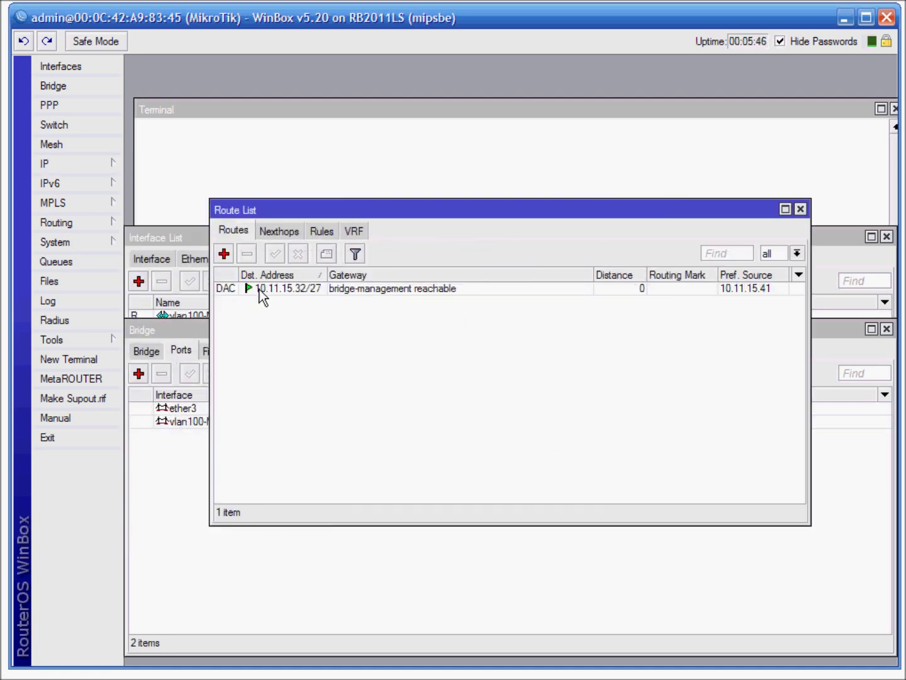
{"action": "left_click", "coordinate": [224, 252]}
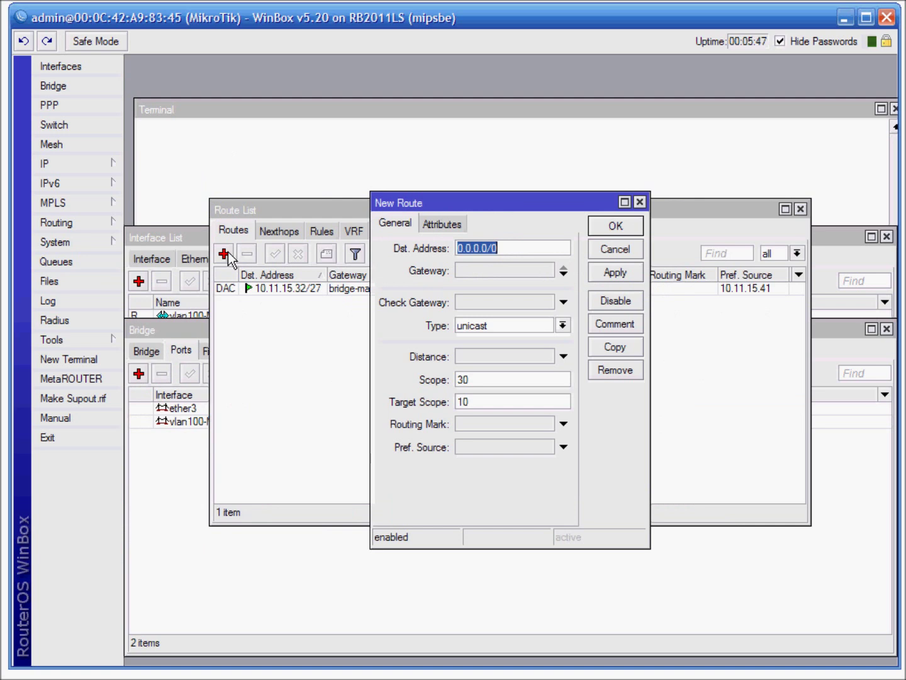
{"action": "left_click", "coordinate": [484, 272]}
{"action": "type", "text": "0.0.0.0"}
{"action": "left_click_drag", "start_coordinate": [484, 277], "coordinate": [445, 268]}
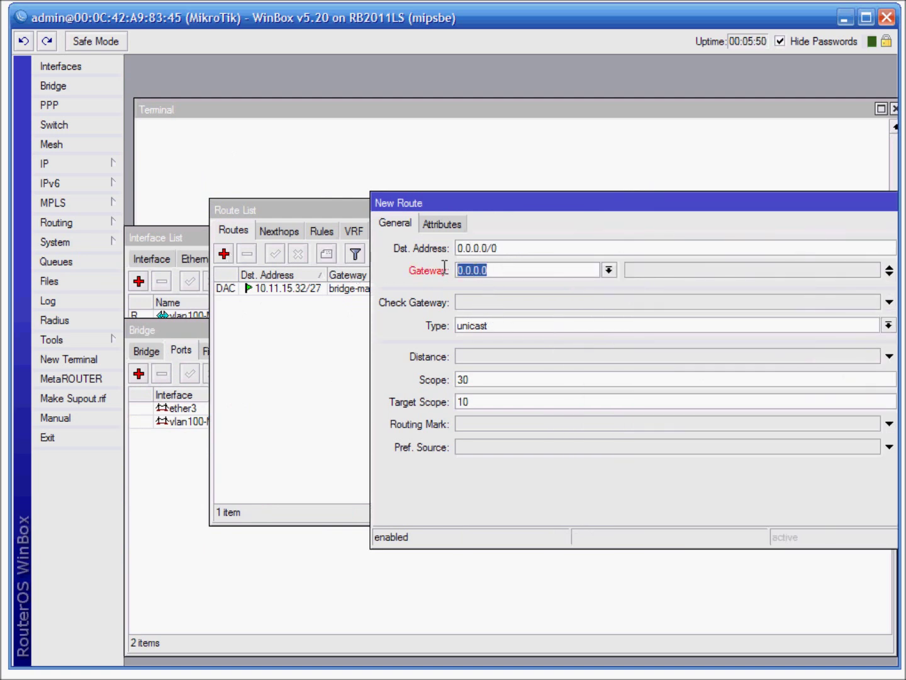
{"action": "type", "text": "10.11.15"}
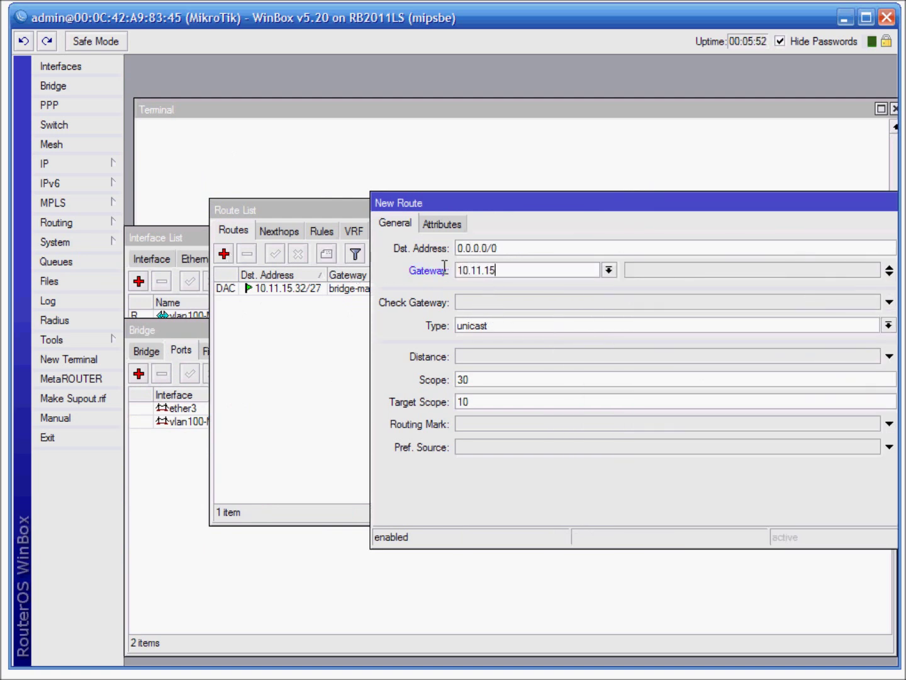
{"action": "type", "text": ".33"}
{"action": "left_click_drag", "start_coordinate": [546, 200], "coordinate": [394, 165]}
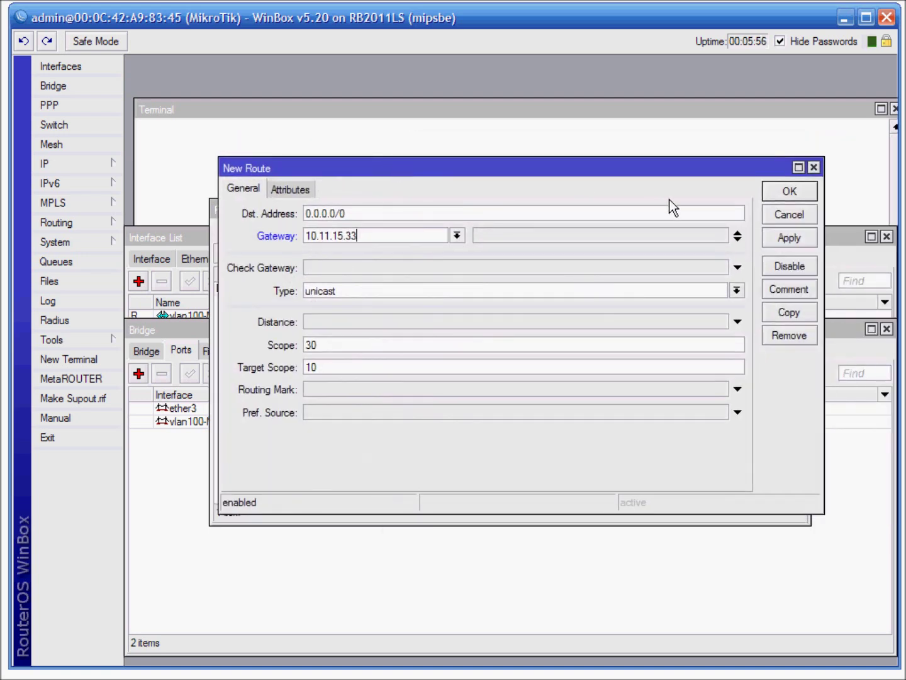
{"action": "left_click", "coordinate": [789, 195]}
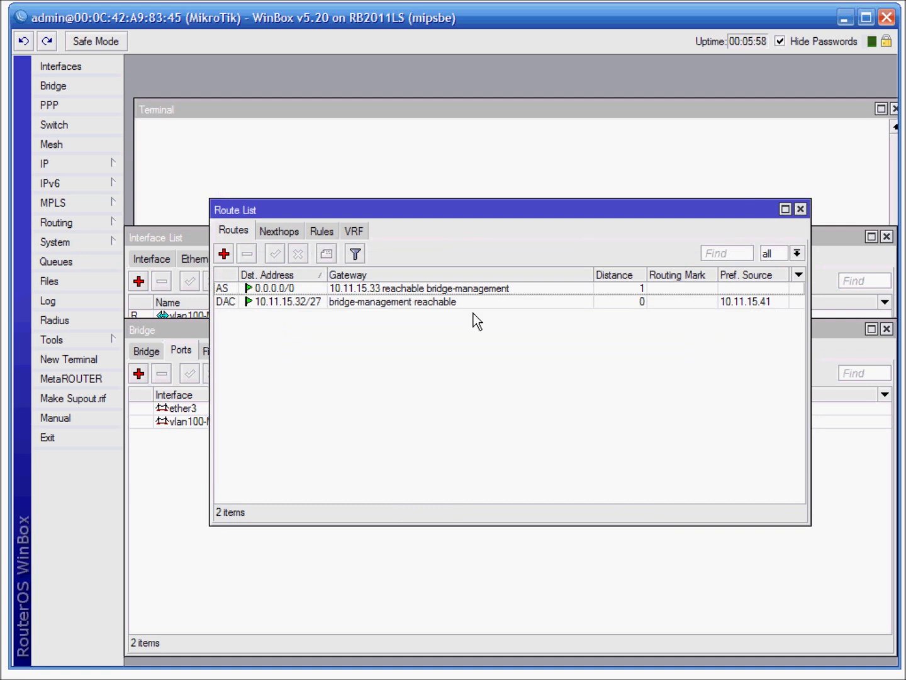
{"action": "left_click", "coordinate": [801, 209]}
- Close the address list and ping 10.11.15.33 from a new router terminal
{"action": "left_click", "coordinate": [649, 222]}
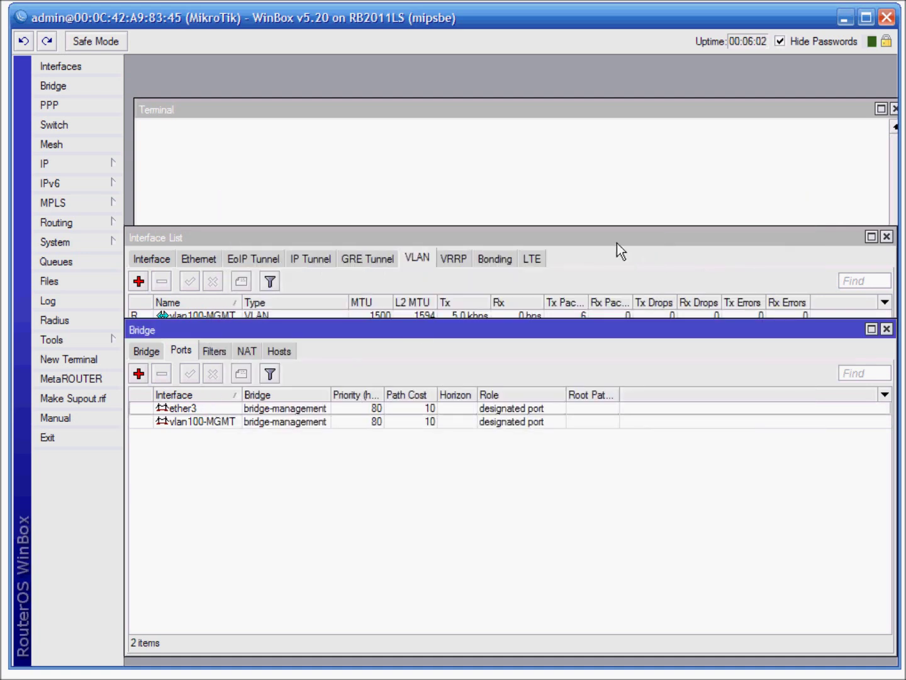
{"action": "left_click", "coordinate": [75, 357]}
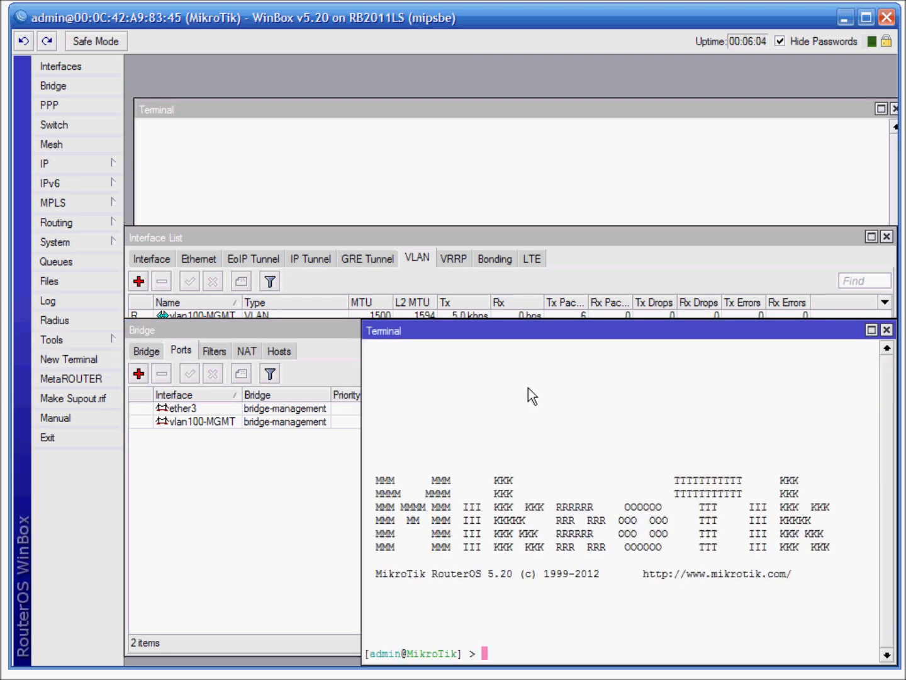
{"action": "left_click_drag", "start_coordinate": [538, 332], "coordinate": [334, 173]}
{"action": "type", "text": "p"}
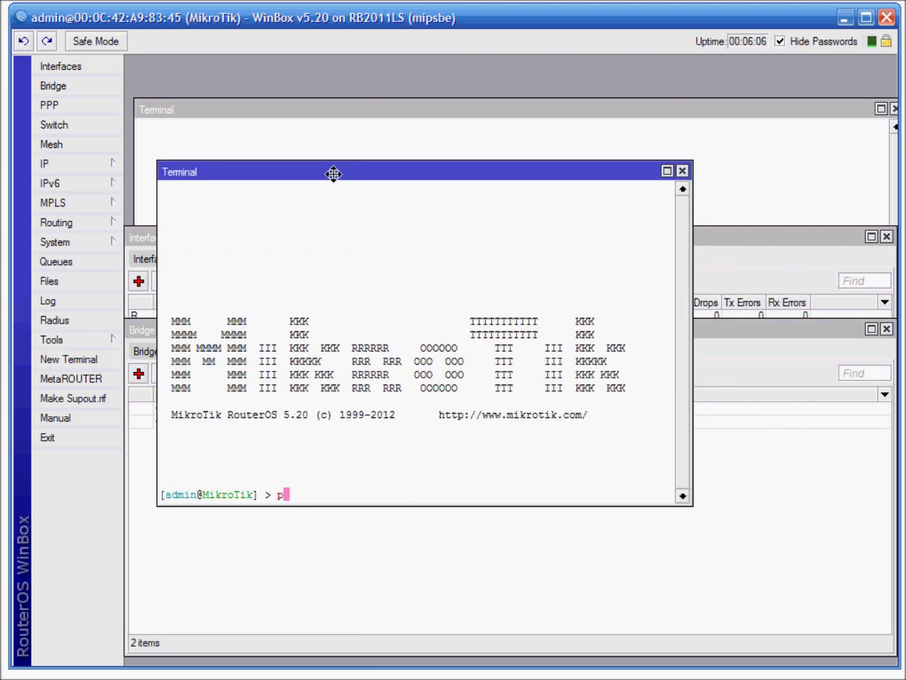
{"action": "type", "text": "ing 10.11.15.33"}
{"action": "key", "text": "Return"}
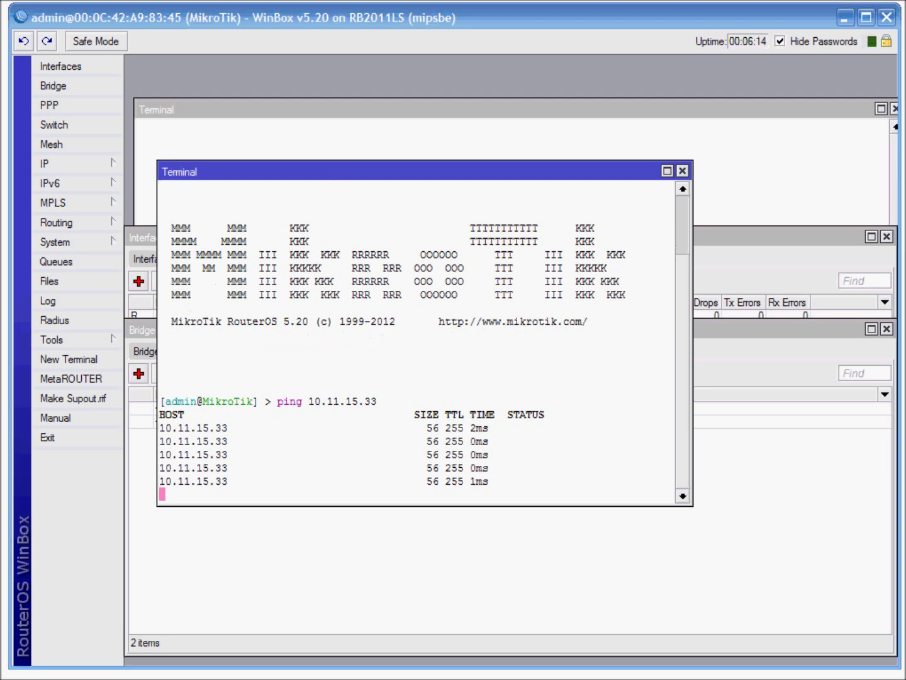
- Rerun the ping to 10.11.15.33 from the PC, then stop the router ping and close its terminal
{"action": "key", "text": "alt+Tab"}
{"action": "left_click_drag", "start_coordinate": [553, 121], "coordinate": [485, 125]}
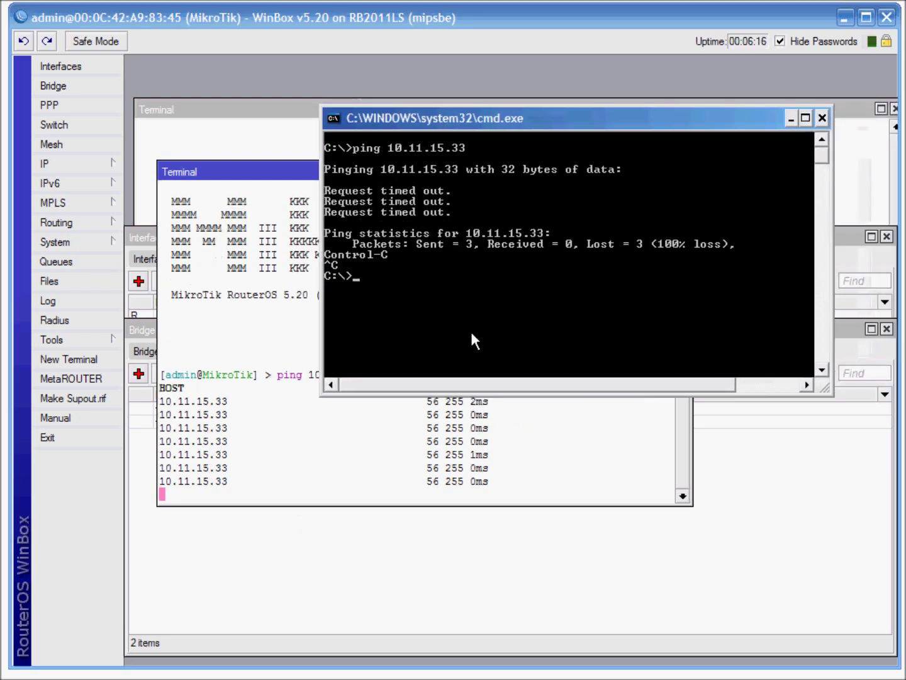
{"action": "key", "text": "Up"}
{"action": "key", "text": "Return"}
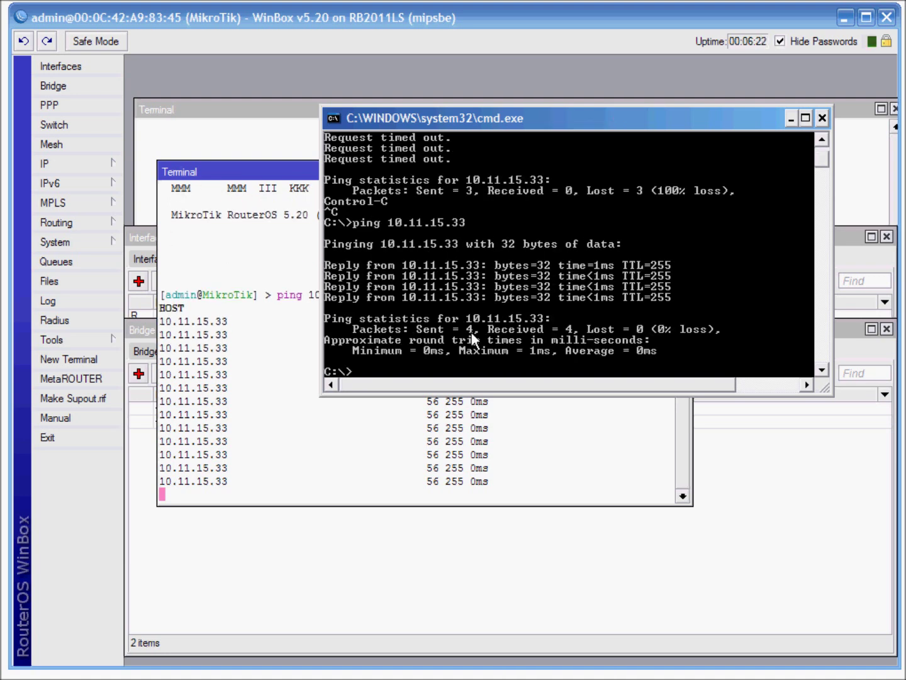
{"action": "left_click", "coordinate": [790, 118]}
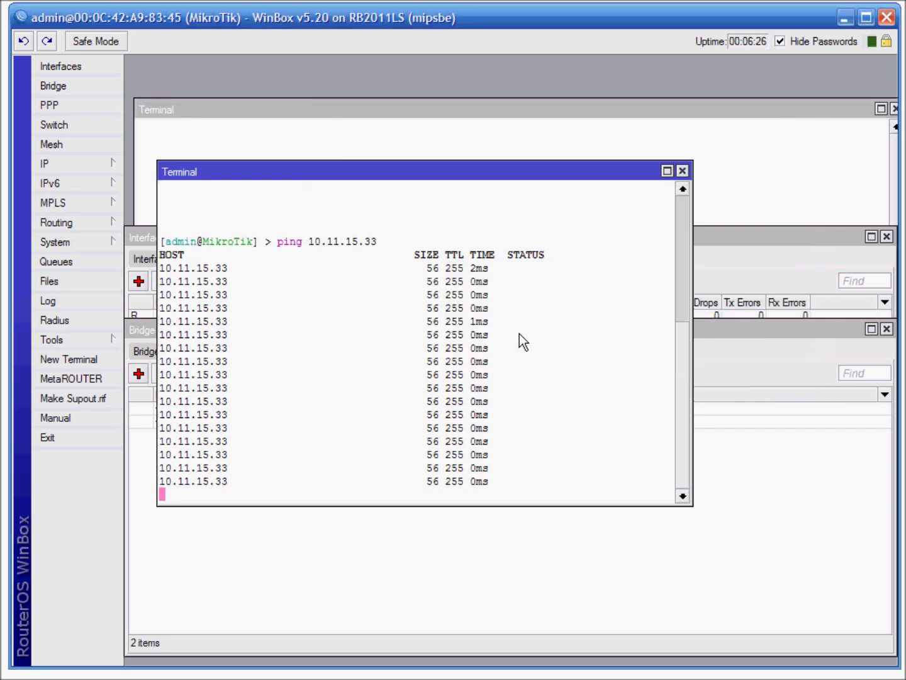
{"action": "key", "text": "ctrl+c"}
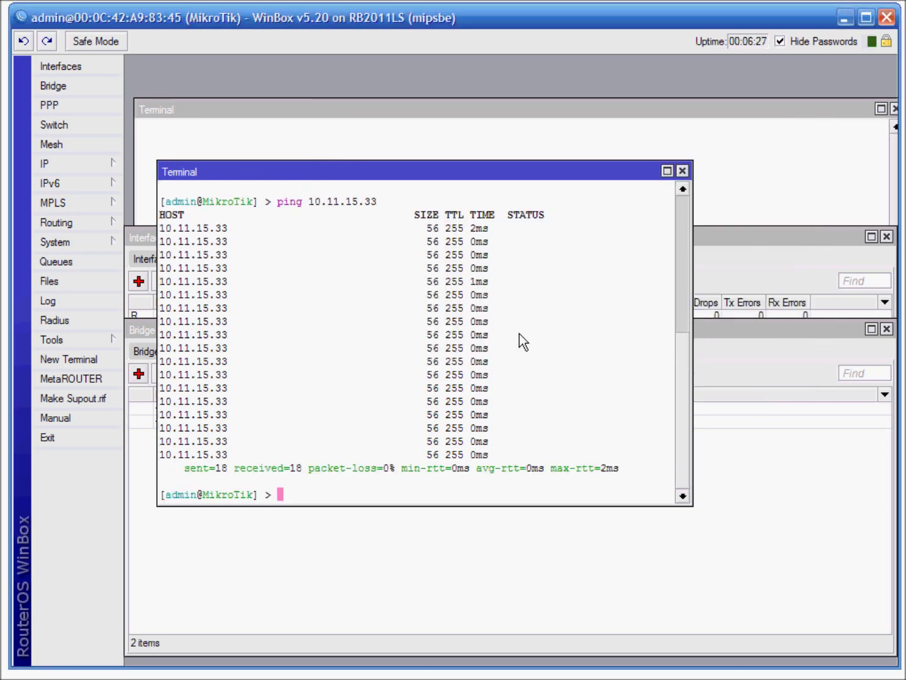
{"action": "left_click", "coordinate": [683, 171]}
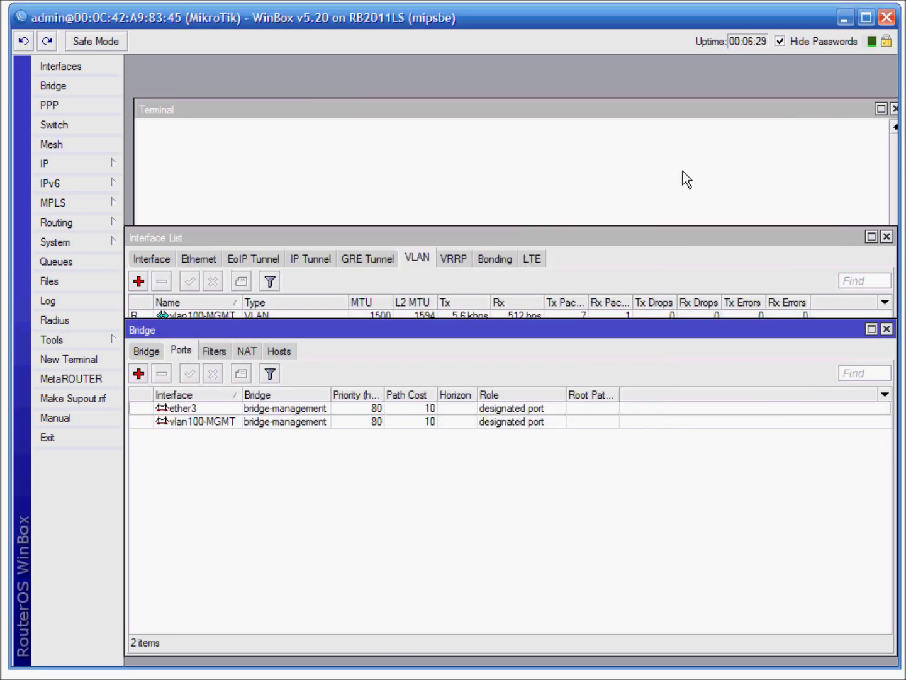
- Close the Bridge and Interface List windows, then reopen Interfaces showing all interfaces
{"action": "left_click", "coordinate": [887, 328]}
{"action": "left_click", "coordinate": [887, 236]}
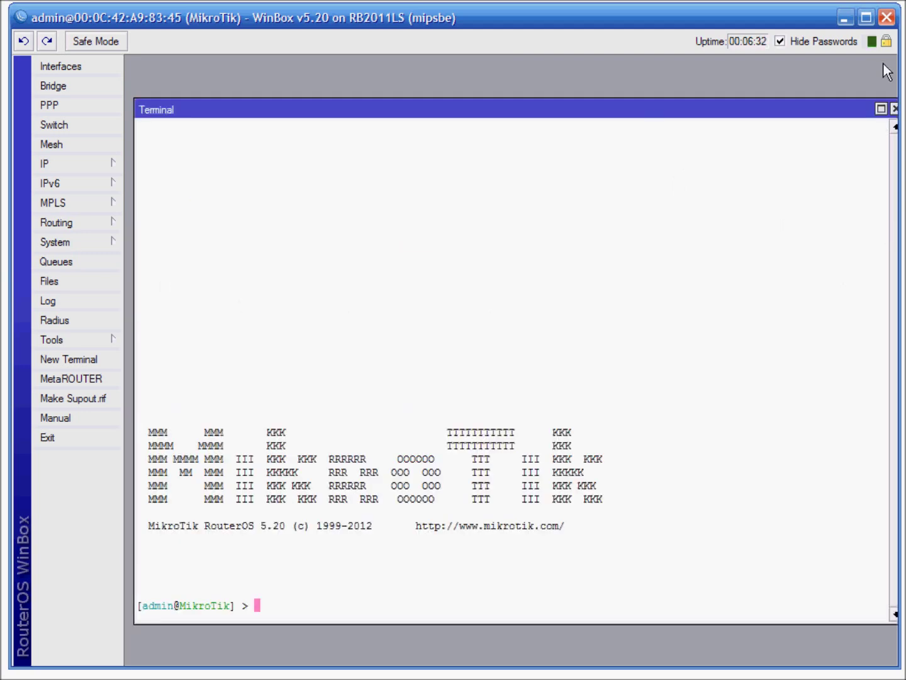
{"action": "left_click", "coordinate": [85, 67]}
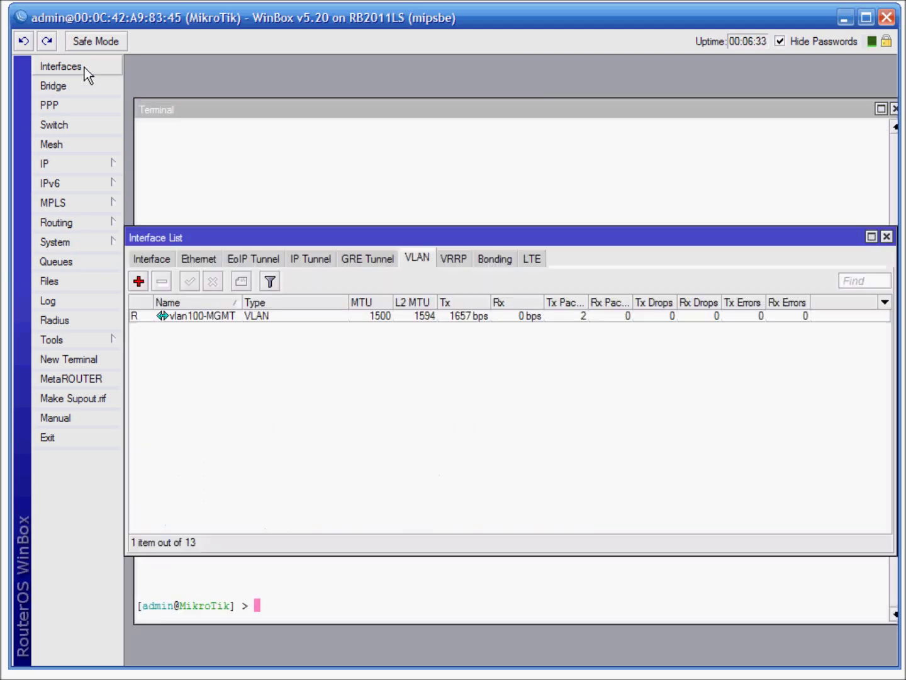
{"action": "left_click", "coordinate": [154, 257]}
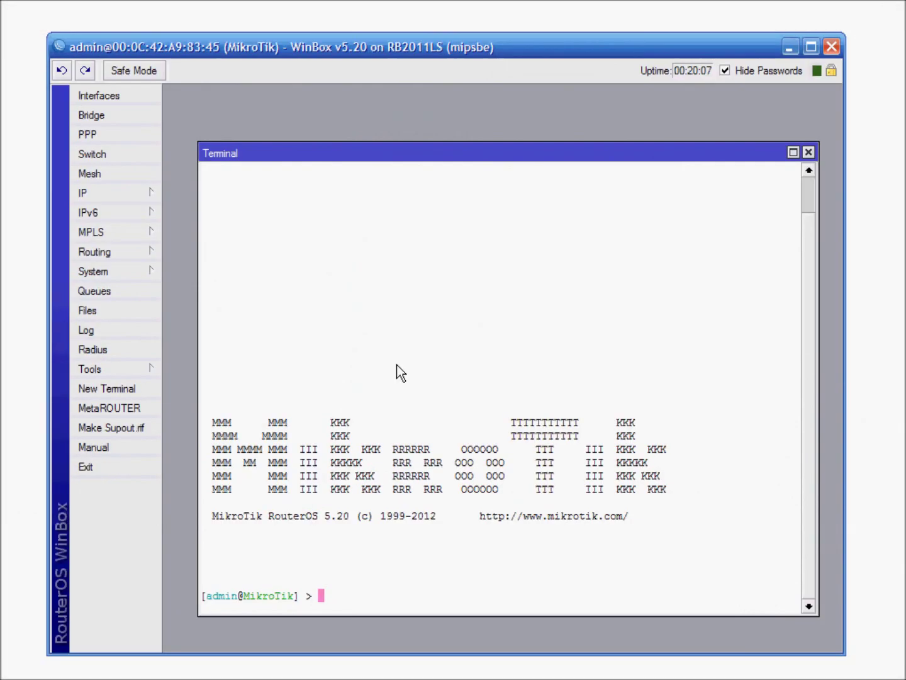
- Reopen the Bridge list on its Bridge tab and the Interface List filtered to VLANs
{"action": "left_click", "coordinate": [135, 116]}
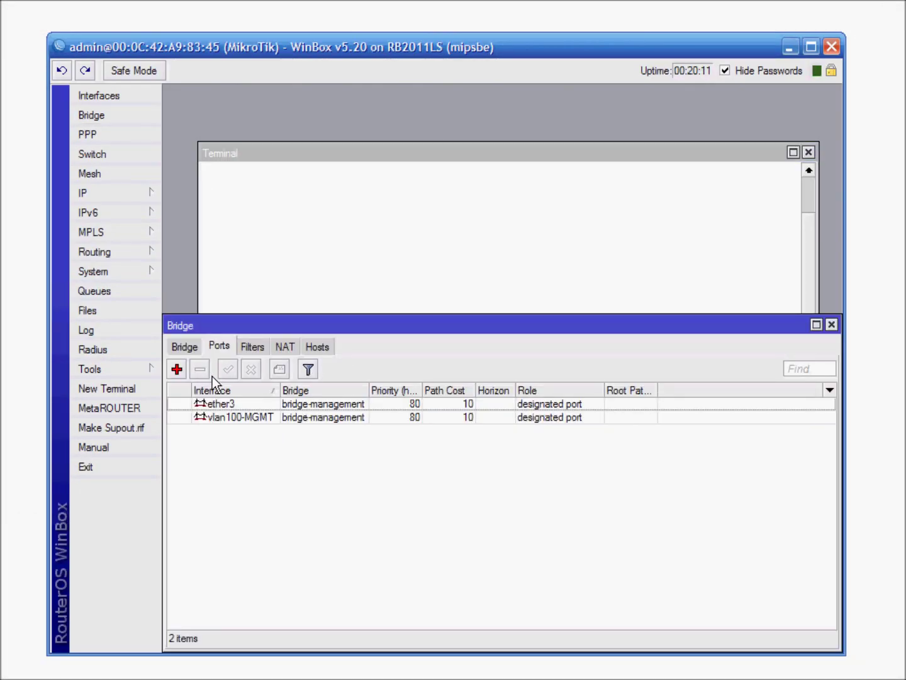
{"action": "left_click", "coordinate": [185, 349]}
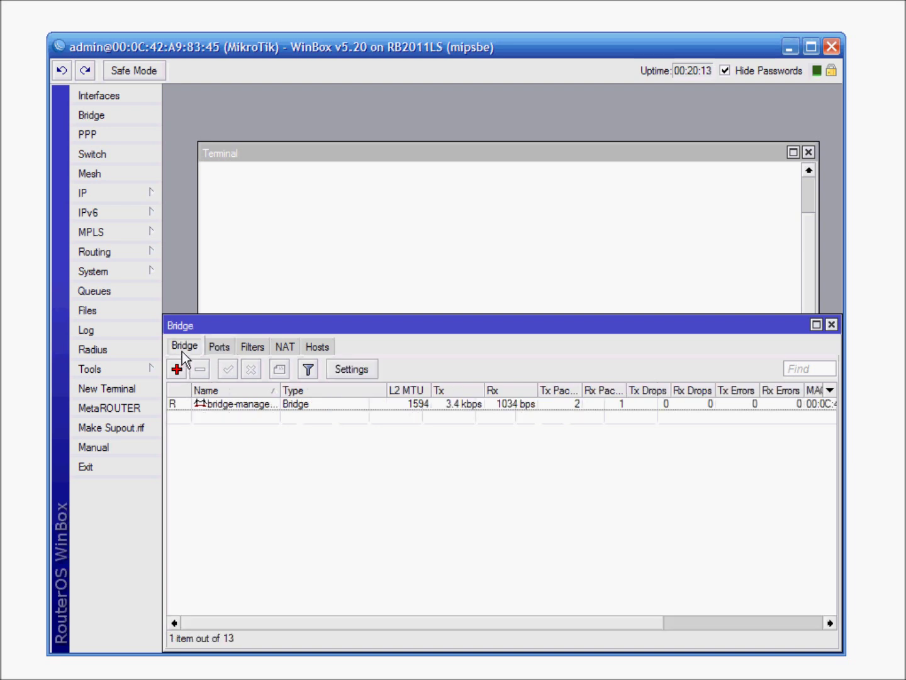
{"action": "left_click", "coordinate": [126, 101]}
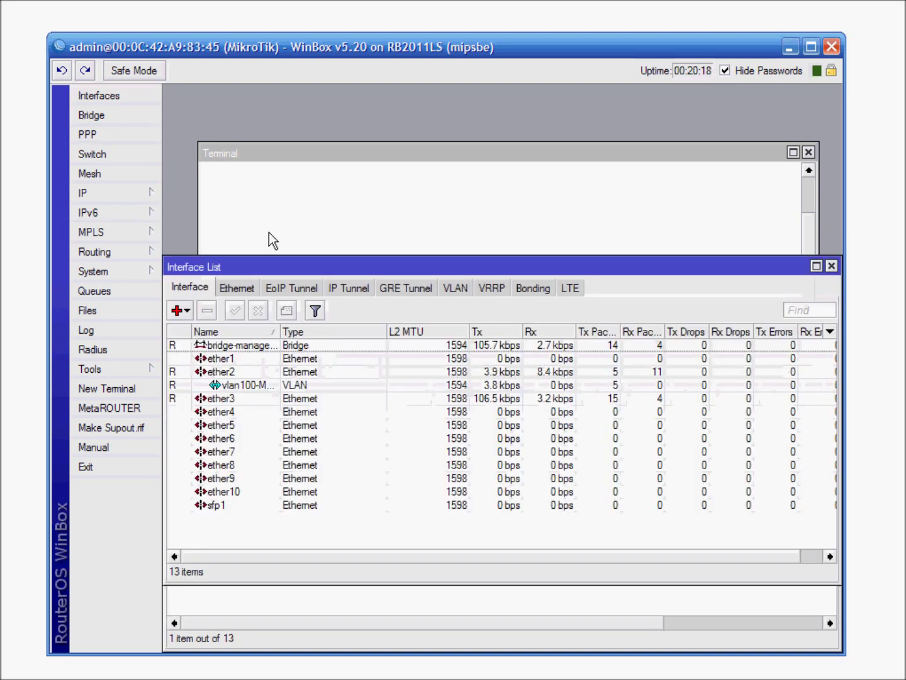
{"action": "left_click", "coordinate": [459, 287]}
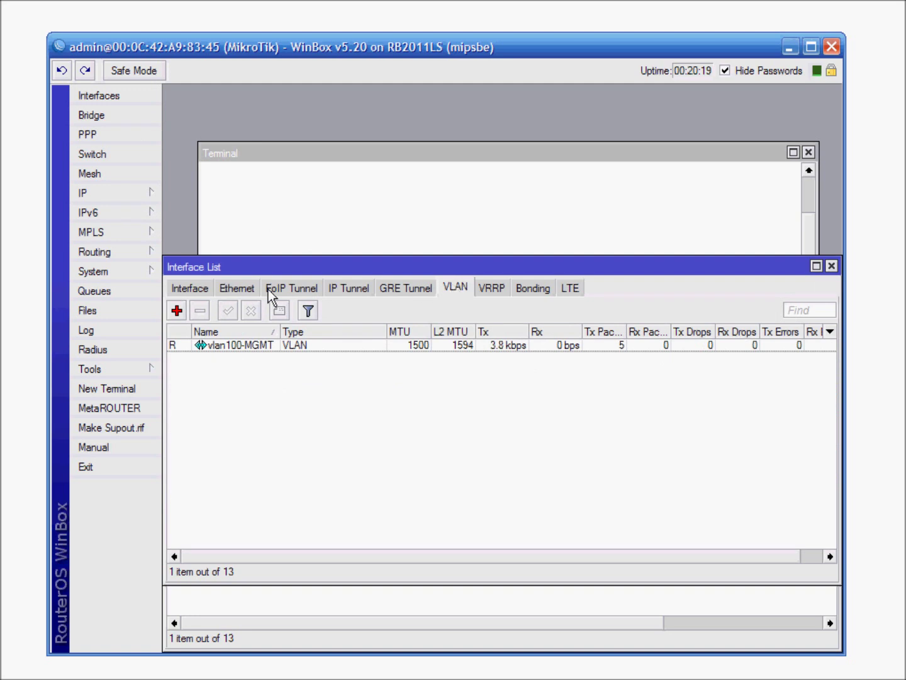
- Add a VLAN interface named vlan-IPtv with VLAN ID 3519 on parent interface ether2
{"action": "left_click", "coordinate": [178, 310]}
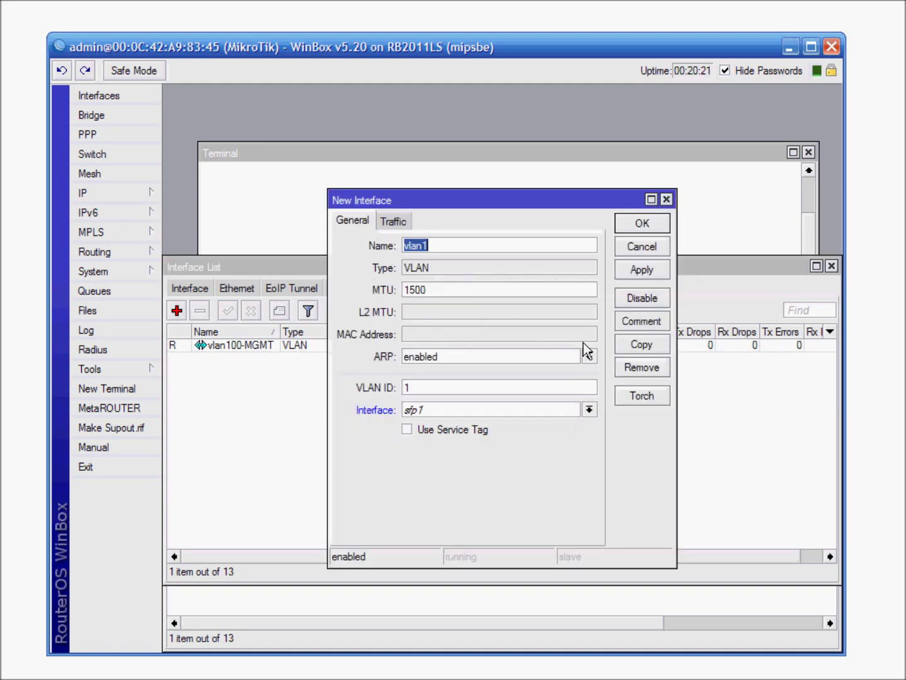
{"action": "left_click", "coordinate": [437, 245]}
{"action": "key", "text": "BackSpace"}
{"action": "type", "text": "-"}
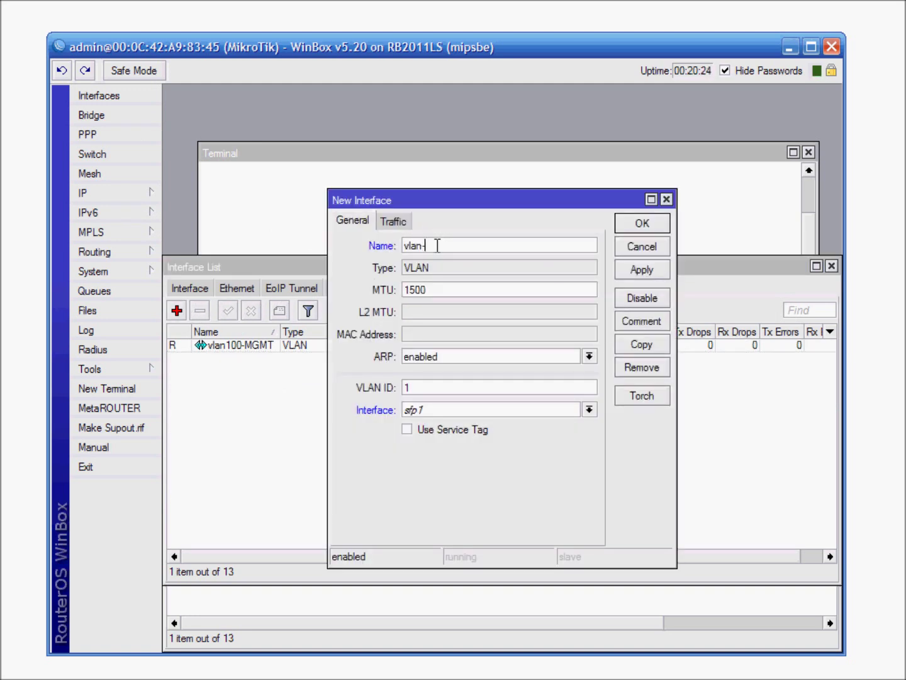
{"action": "type", "text": "IPtv"}
{"action": "double_click", "coordinate": [431, 389]}
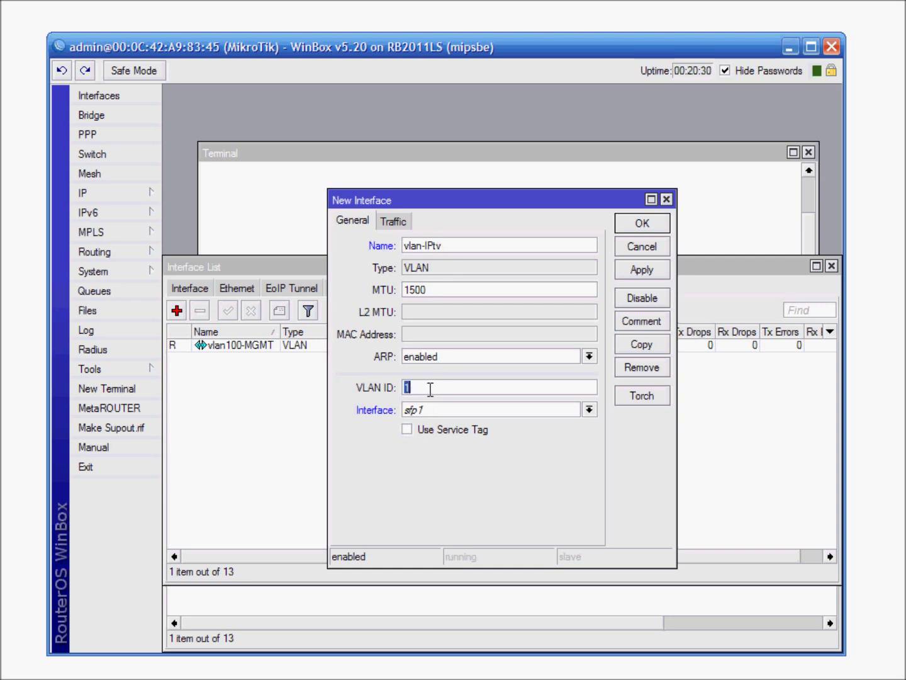
{"action": "type", "text": "3519"}
{"action": "left_click", "coordinate": [430, 414]}
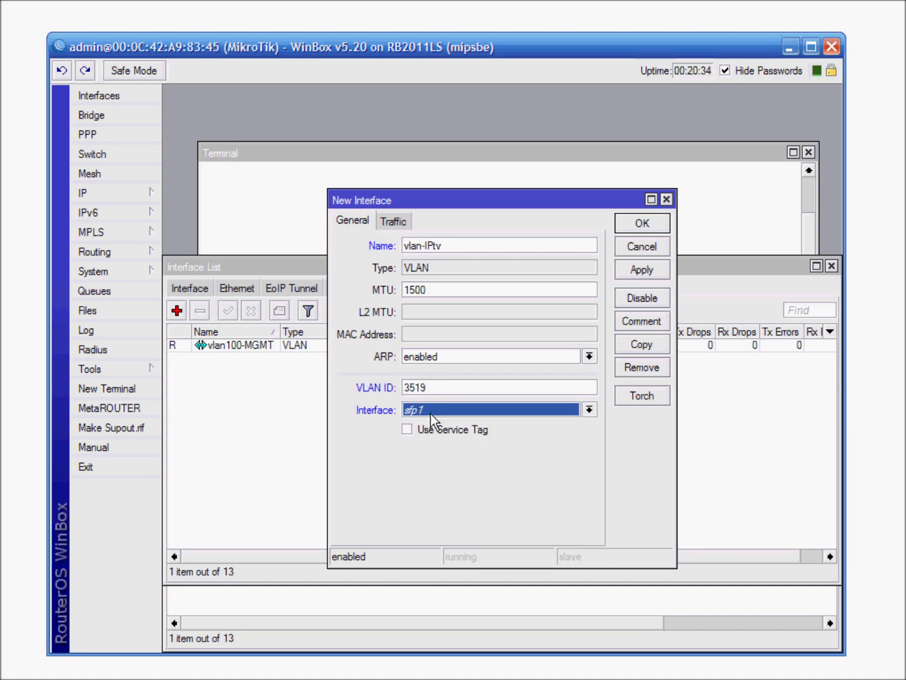
{"action": "left_click", "coordinate": [431, 413]}
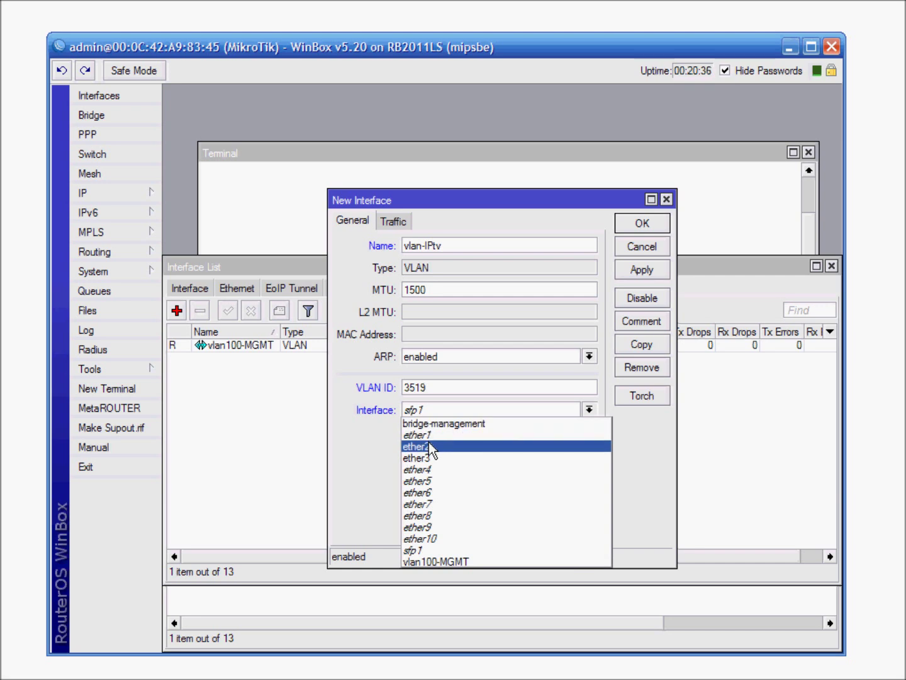
{"action": "left_click", "coordinate": [428, 442]}
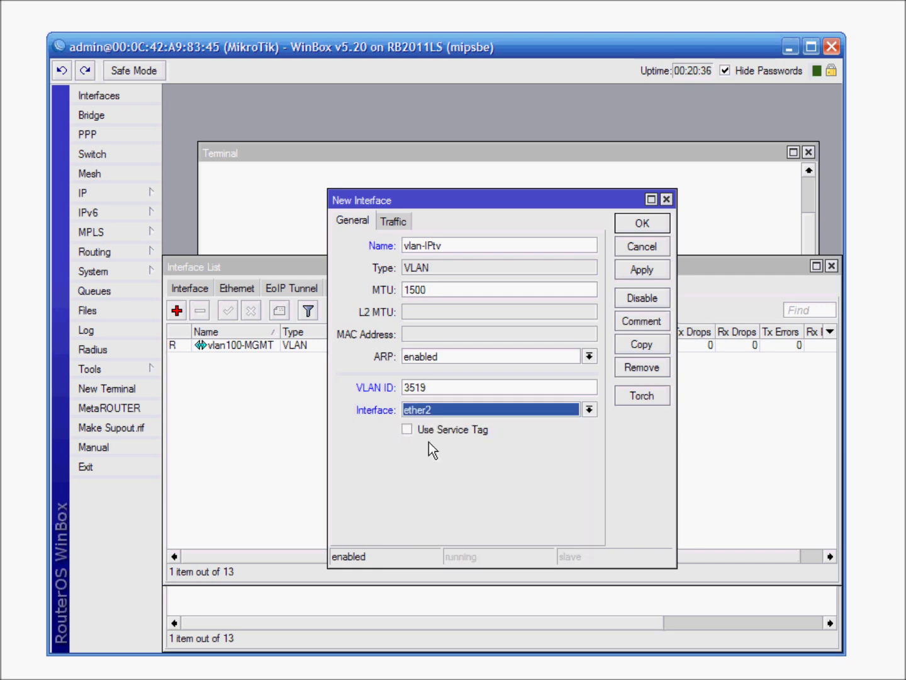
{"action": "left_click", "coordinate": [653, 229]}
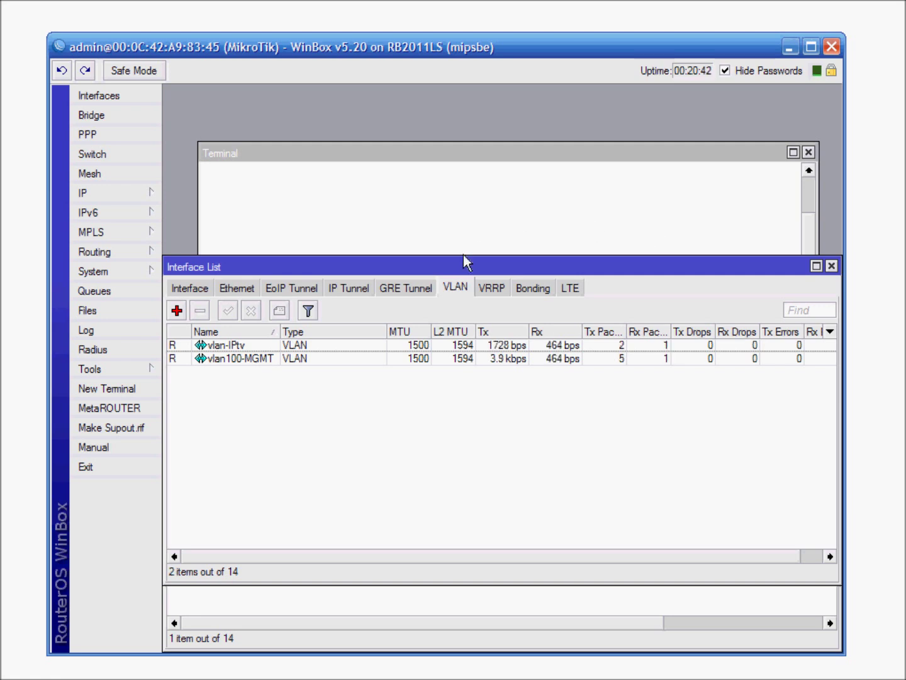
- Rename the VLAN interface to vlan-IPTV with an uppercase TV
{"action": "double_click", "coordinate": [250, 347]}
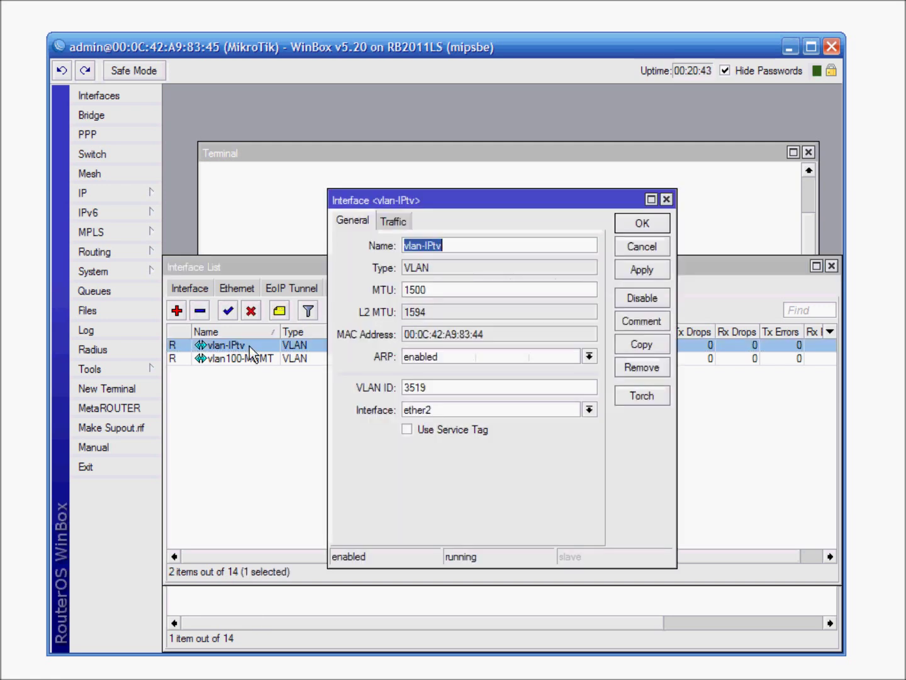
{"action": "left_click", "coordinate": [470, 248]}
{"action": "key", "text": "BackSpace"}
{"action": "key", "text": "BackSpace"}
{"action": "type", "text": "tv"}
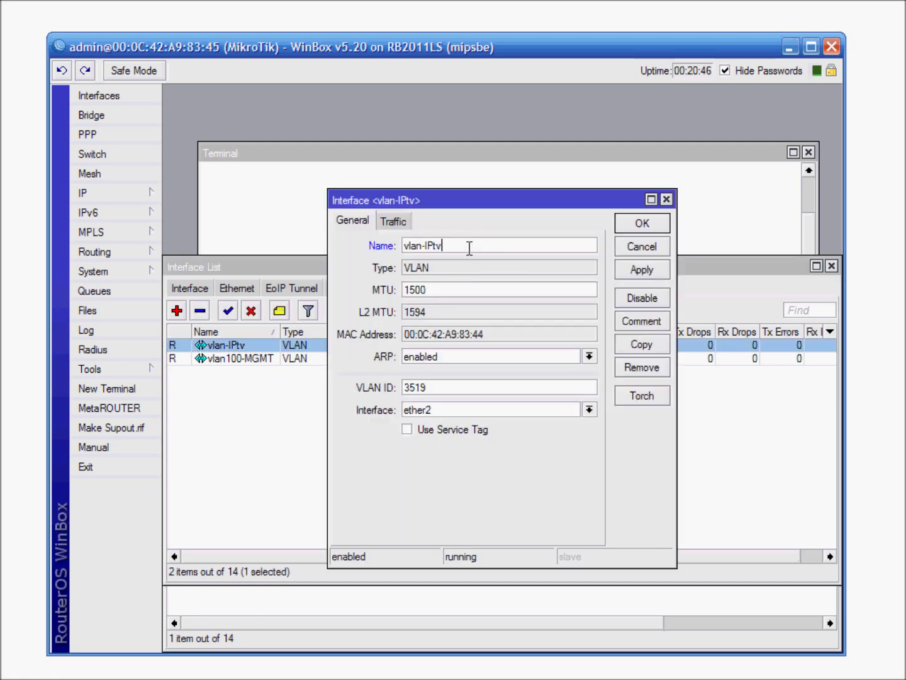
{"action": "key", "text": "BackSpace"}
{"action": "key", "text": "BackSpace"}
{"action": "type", "text": "TV"}
{"action": "left_click", "coordinate": [647, 222]}
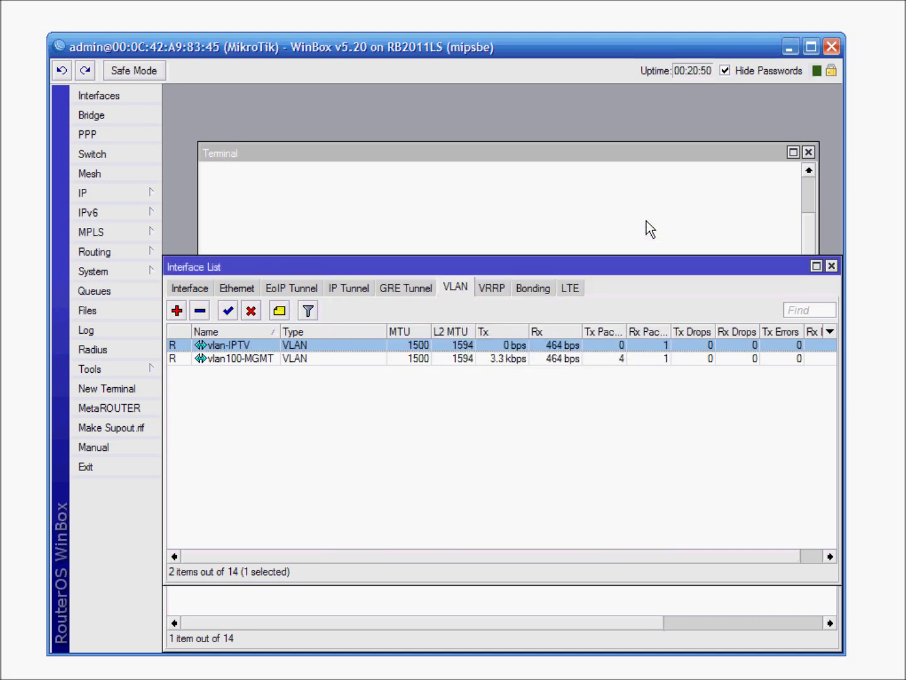
- Add a new bridge named IPTV-bridge, replacing the default name bridge1
{"action": "left_click", "coordinate": [137, 121]}
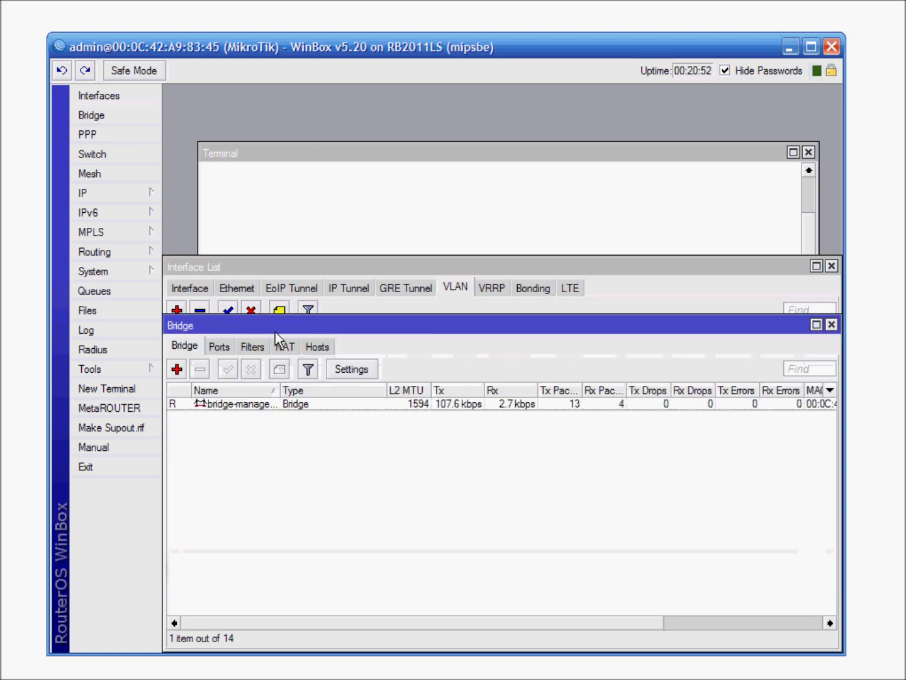
{"action": "left_click", "coordinate": [177, 370]}
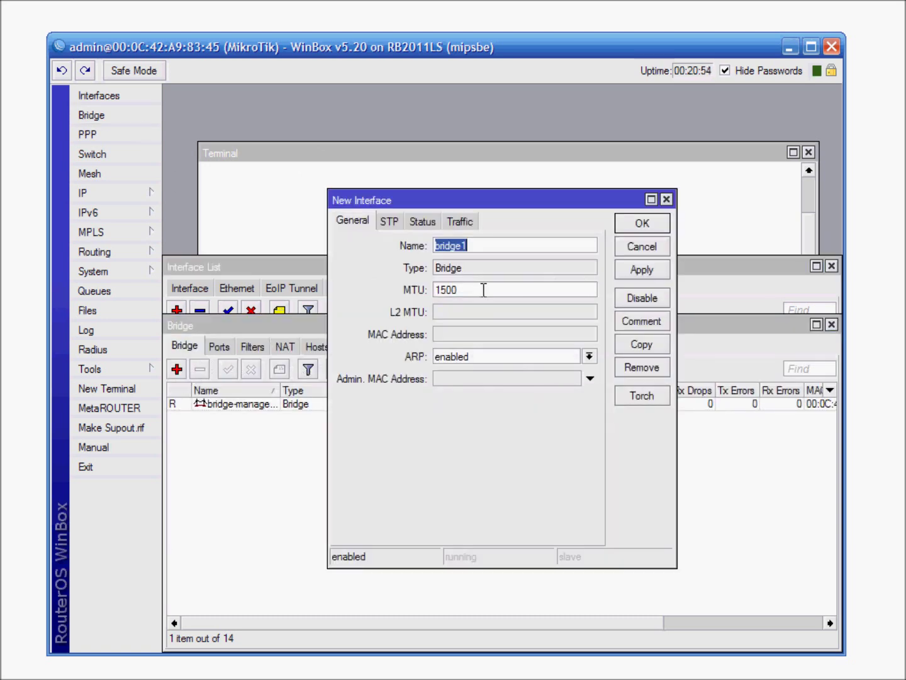
{"action": "left_click", "coordinate": [477, 246]}
{"action": "key", "text": "BackSpace"}
{"action": "key", "text": "BackSpace"}
{"action": "key", "text": "BackSpace"}
{"action": "key", "text": "BackSpace"}
{"action": "key", "text": "BackSpace"}
{"action": "key", "text": "BackSpace"}
{"action": "key", "text": "BackSpace"}
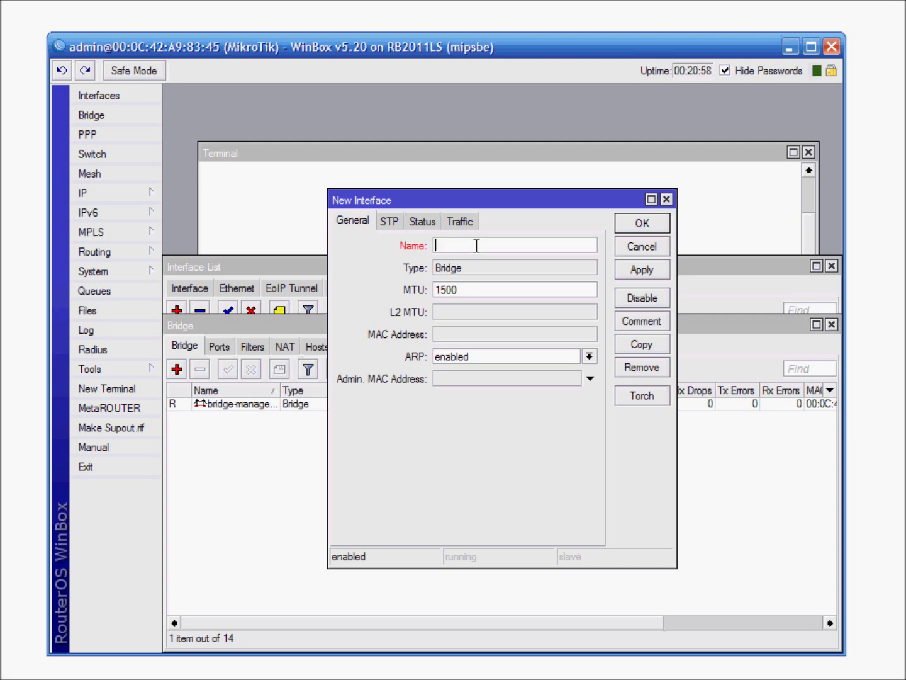
{"action": "type", "text": "IPTV-bridge"}
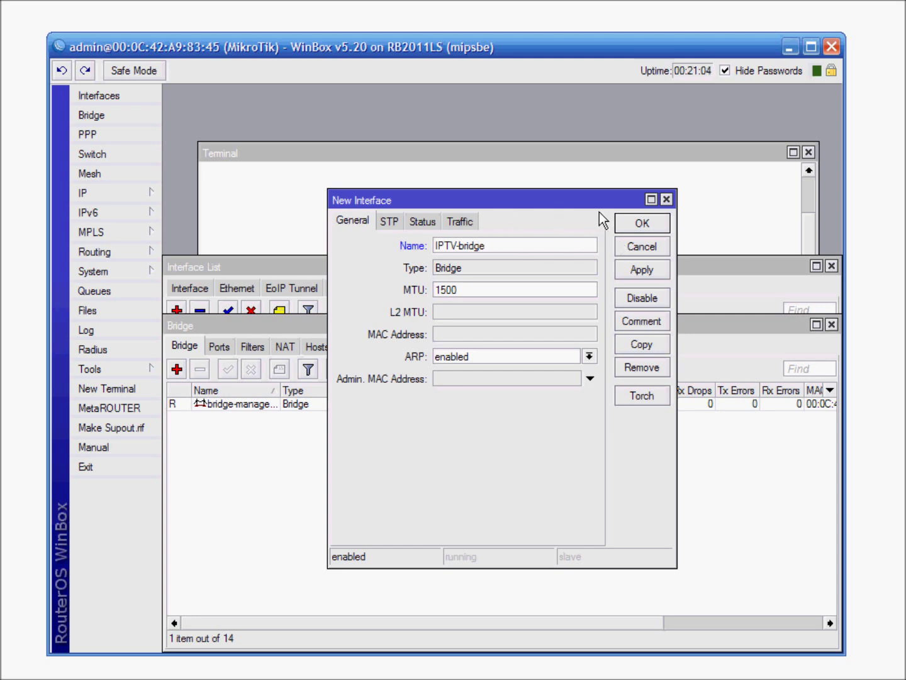
{"action": "left_click", "coordinate": [629, 224]}
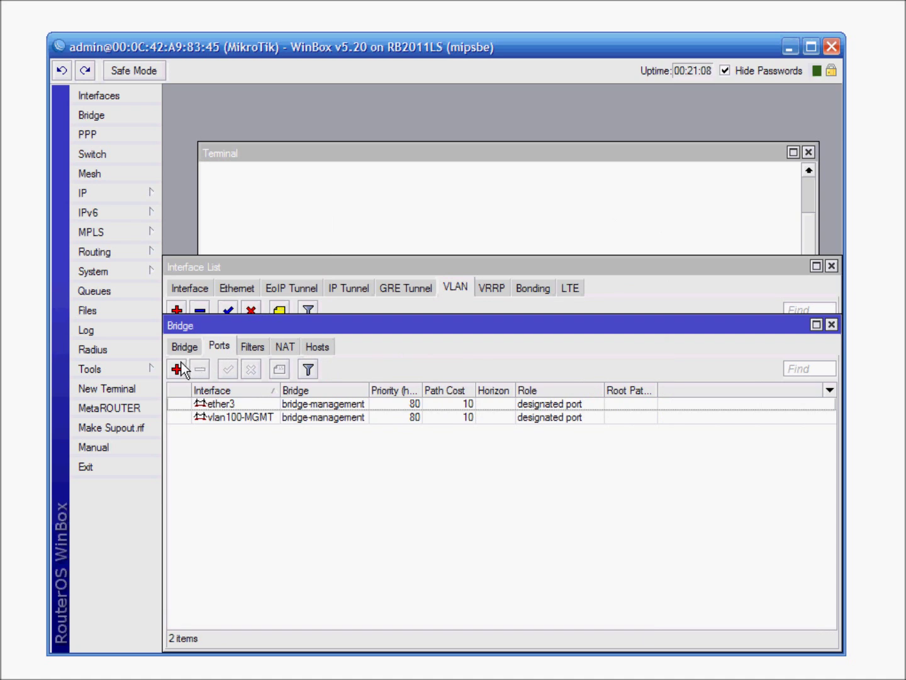
- Add ether5 as a port of IPTV-bridge
{"action": "left_click", "coordinate": [178, 369]}
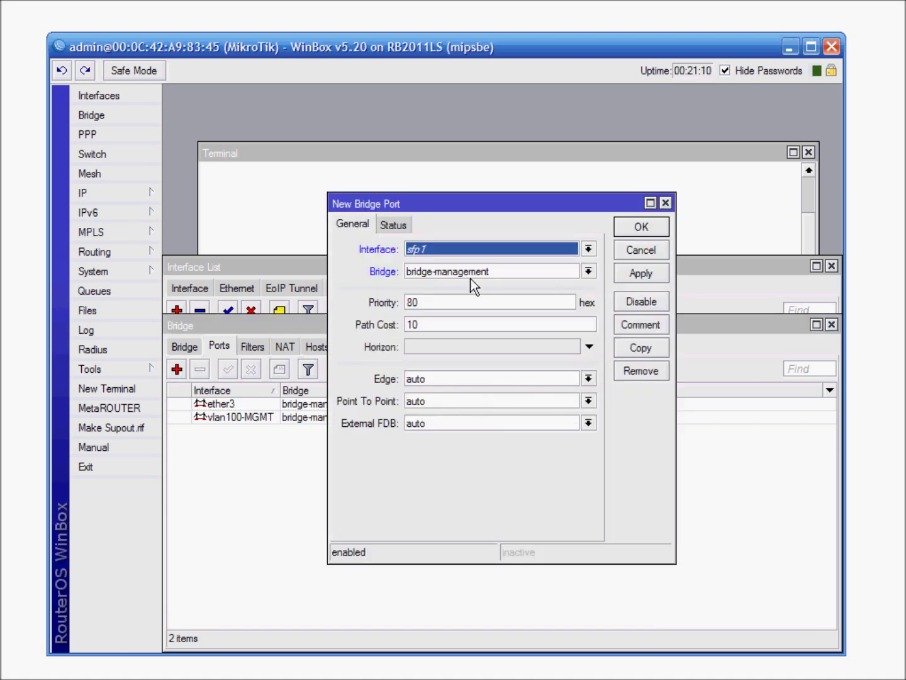
{"action": "left_click", "coordinate": [540, 249]}
{"action": "left_click", "coordinate": [482, 307]}
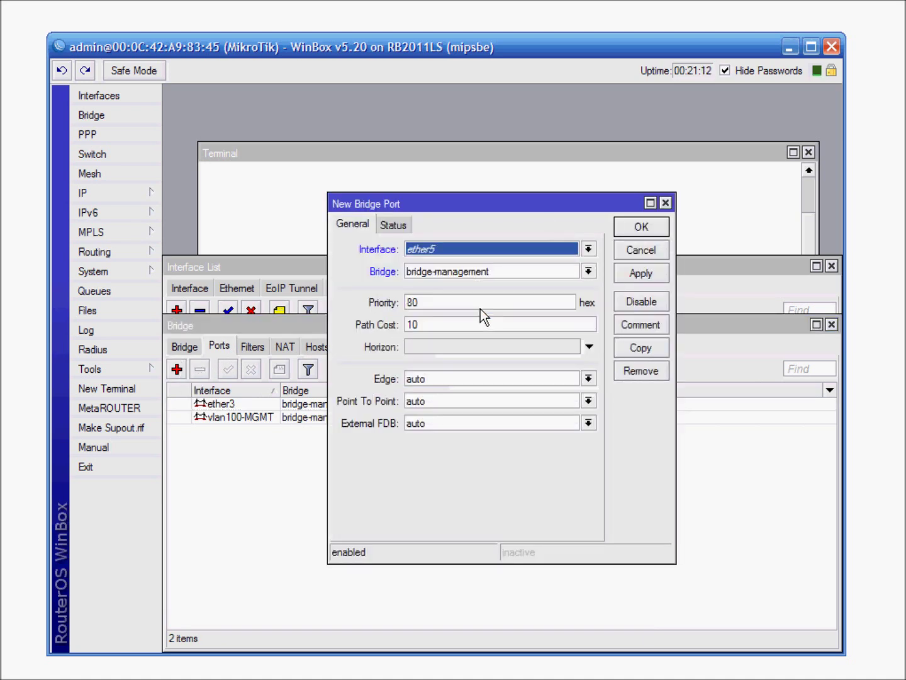
{"action": "left_click", "coordinate": [489, 272]}
{"action": "left_click", "coordinate": [484, 284]}
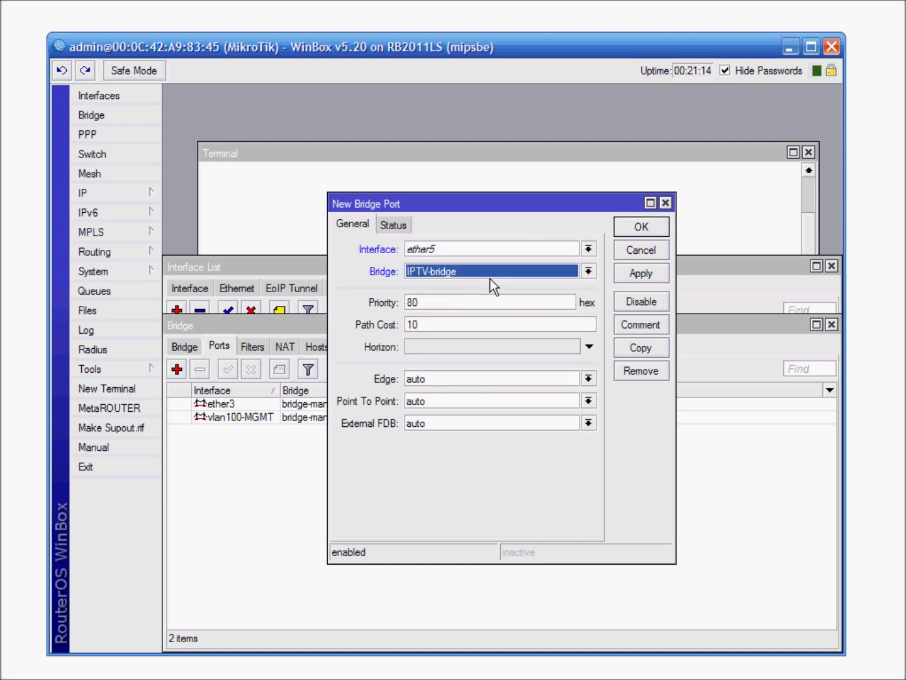
{"action": "left_click", "coordinate": [627, 233]}
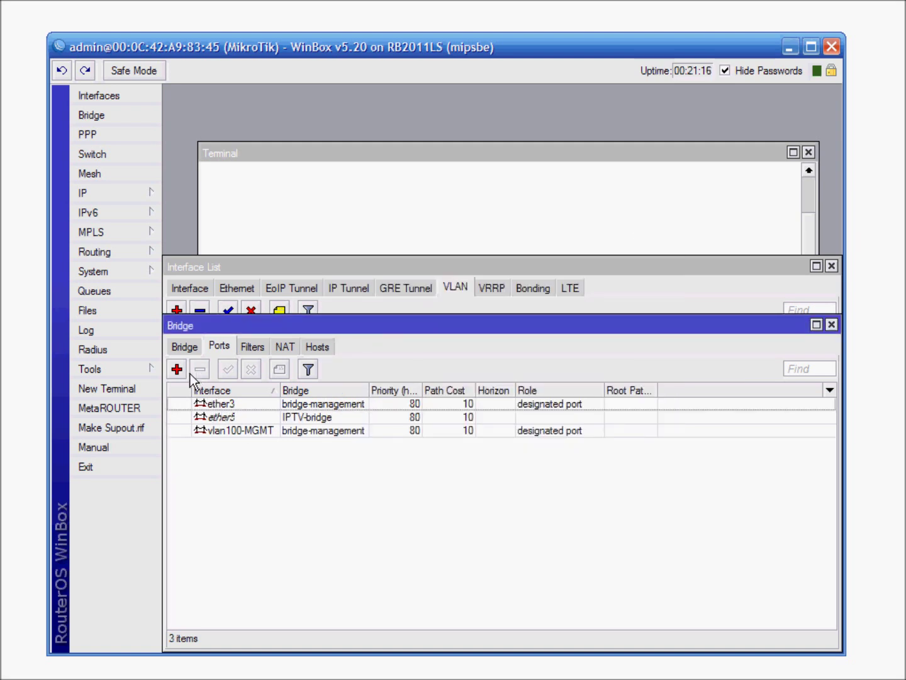
- Add vlan-IPTV as a second port of IPTV-bridge
{"action": "left_click", "coordinate": [178, 369]}
{"action": "left_click", "coordinate": [466, 253]}
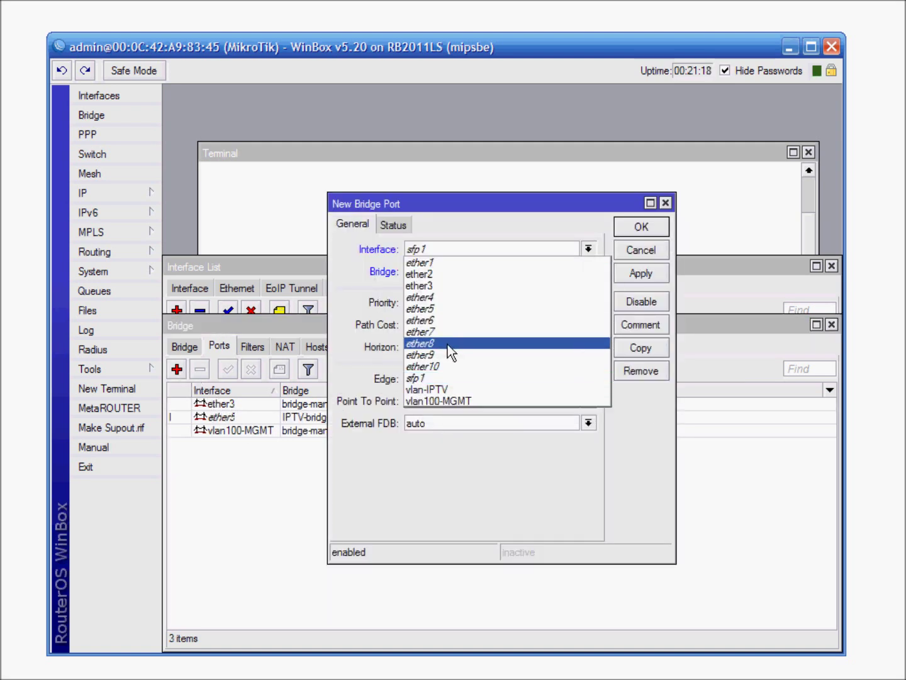
{"action": "left_click", "coordinate": [439, 390]}
{"action": "left_click", "coordinate": [476, 273]}
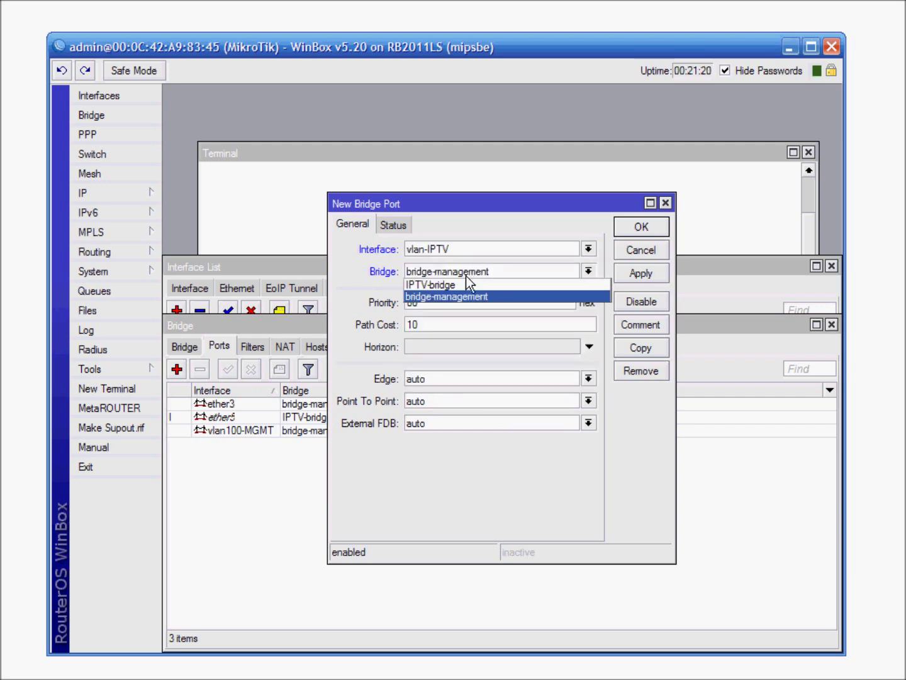
{"action": "left_click", "coordinate": [465, 284]}
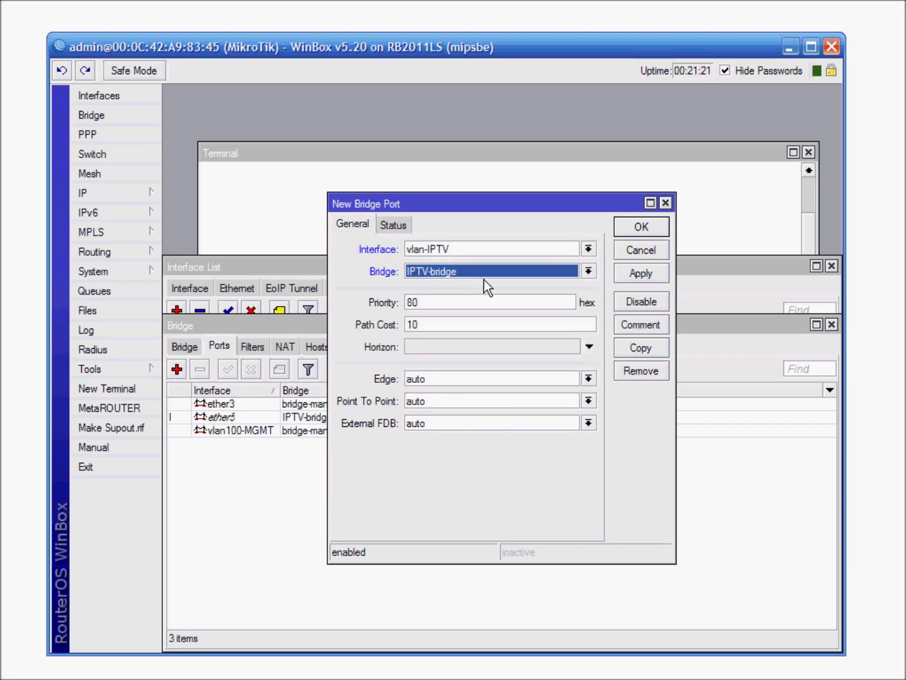
{"action": "left_click", "coordinate": [637, 231]}
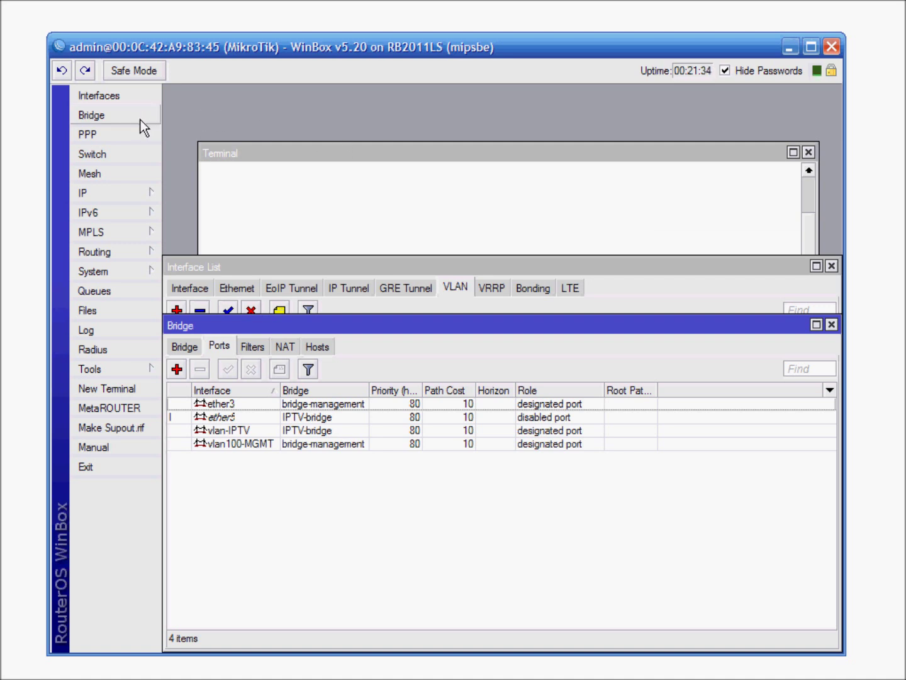
- Dismiss the 'Router has been disconnected!' error from the Interface List window
{"action": "left_click", "coordinate": [196, 292]}
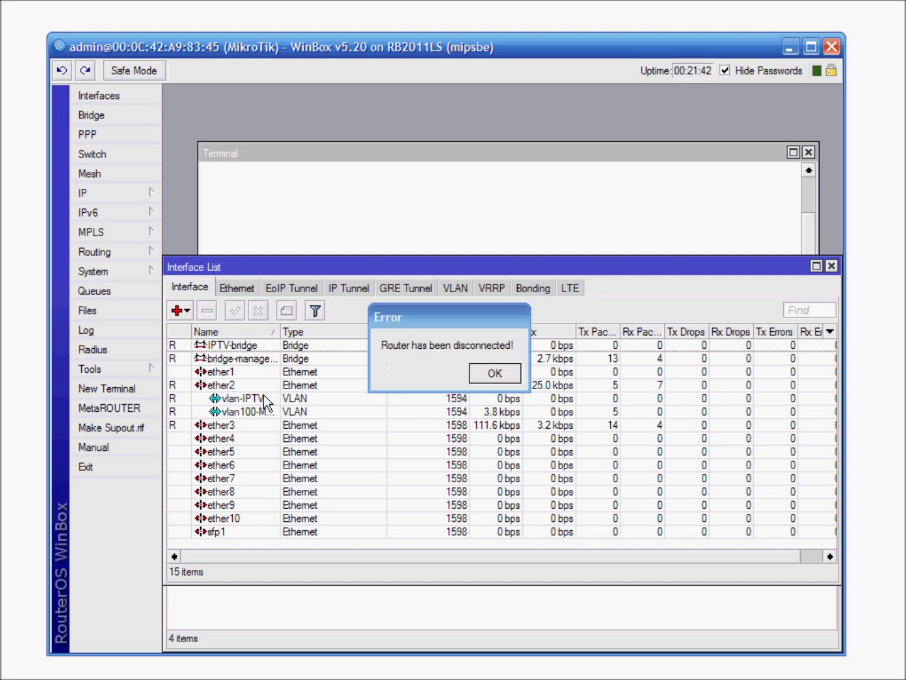
{"action": "left_click", "coordinate": [496, 373]}
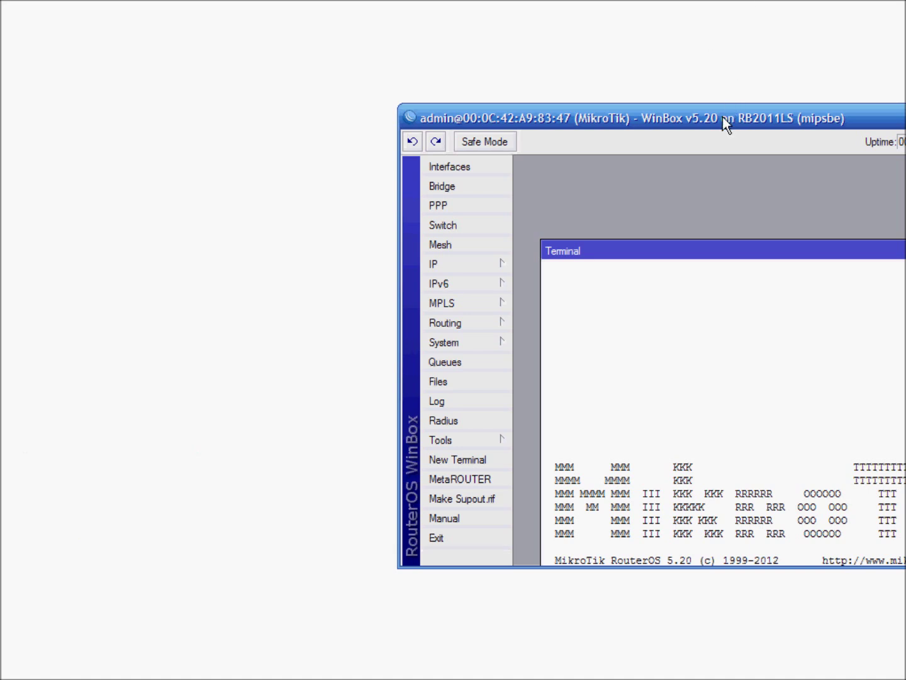
- Check the ether3 and ether5 entries in the bridge port list, then close the Bridge window
{"action": "left_click_drag", "start_coordinate": [727, 123], "coordinate": [388, 113]}
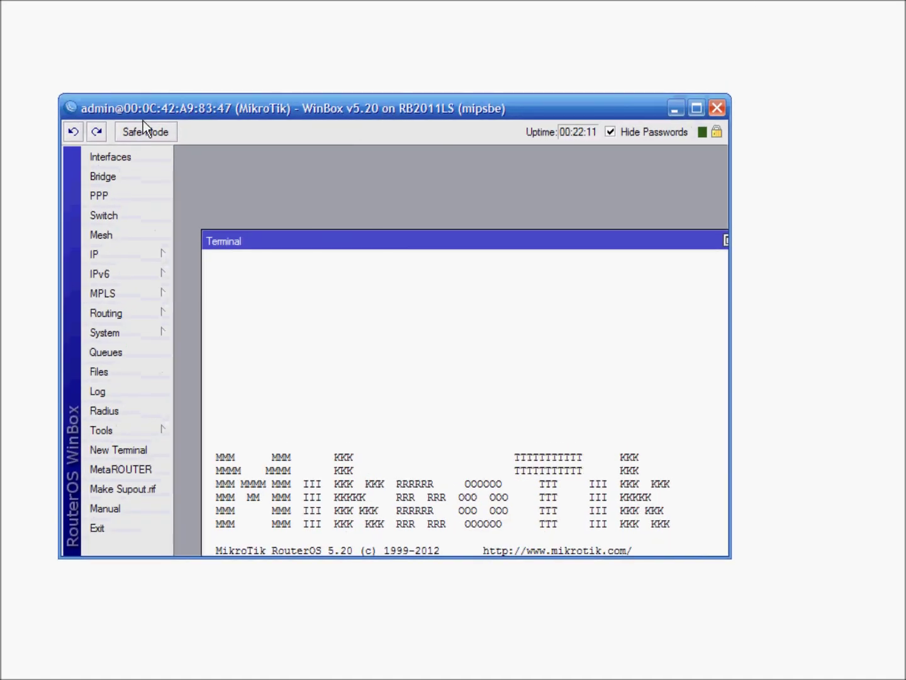
{"action": "left_click", "coordinate": [108, 154]}
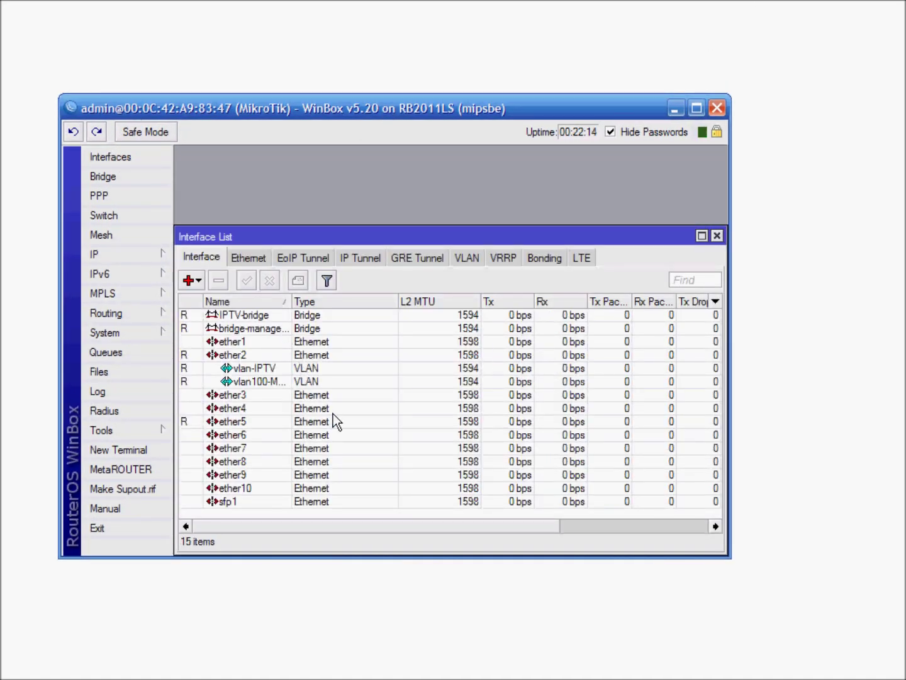
{"action": "left_click", "coordinate": [141, 182]}
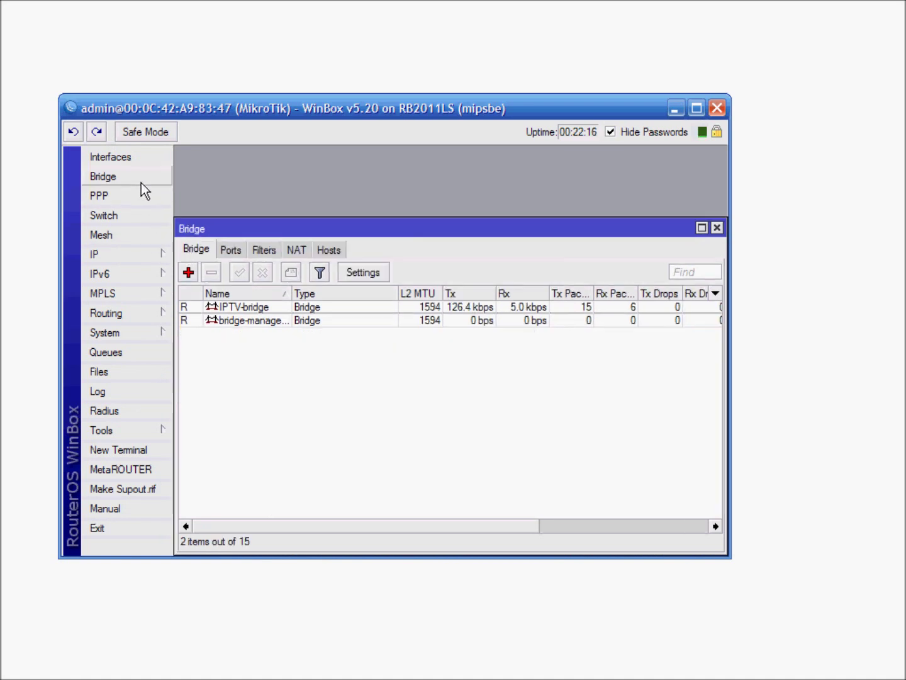
{"action": "left_click", "coordinate": [235, 254]}
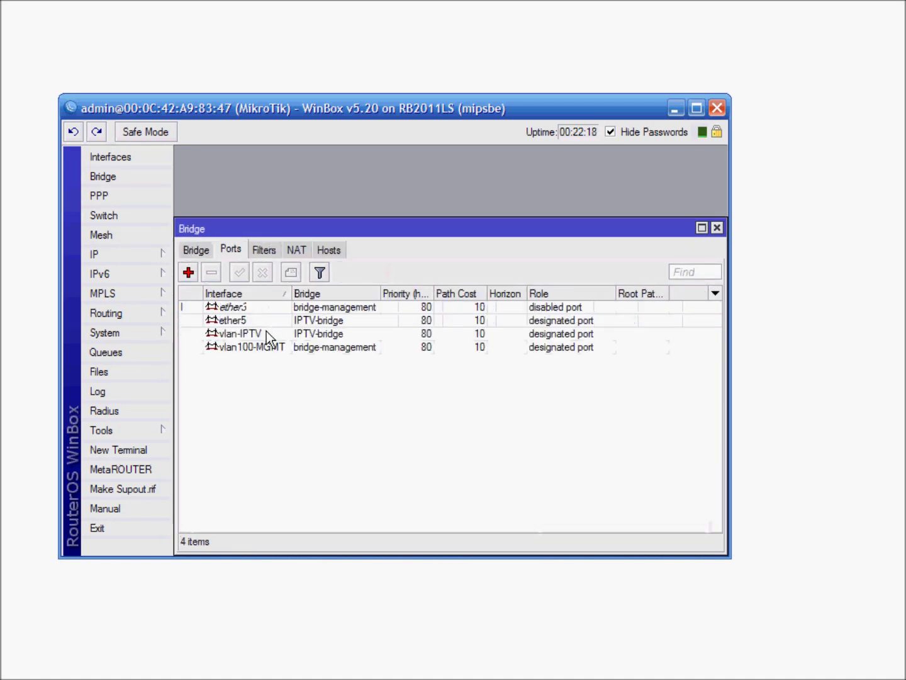
{"action": "left_click", "coordinate": [259, 309]}
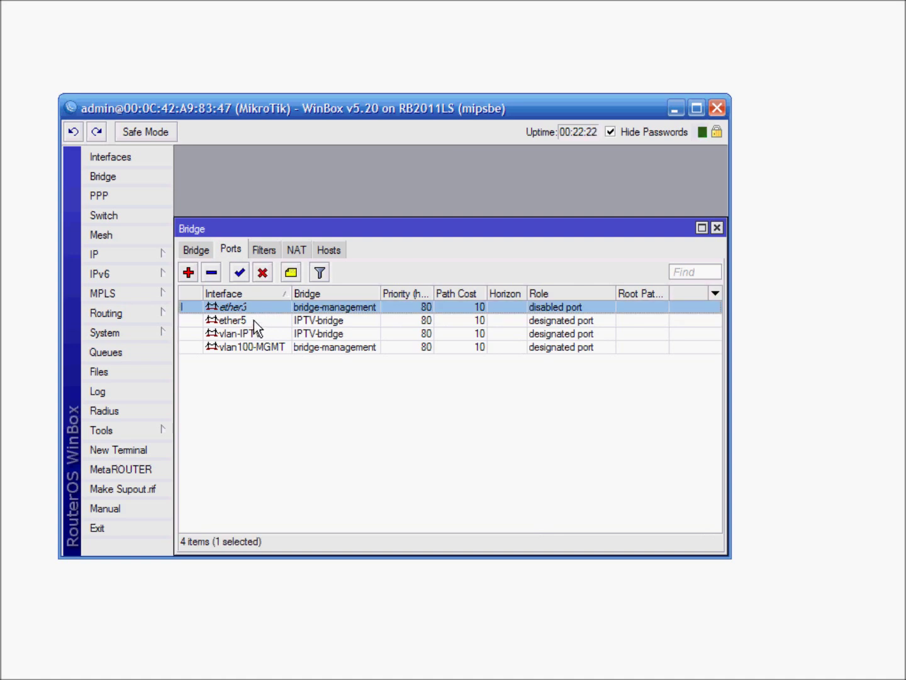
{"action": "left_click", "coordinate": [253, 319]}
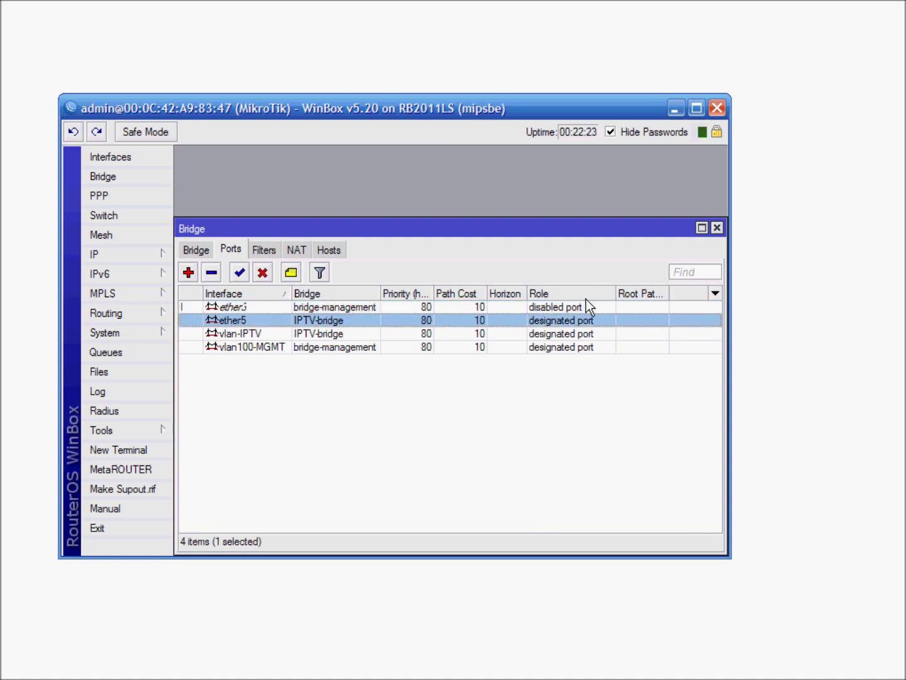
{"action": "left_click", "coordinate": [717, 230]}
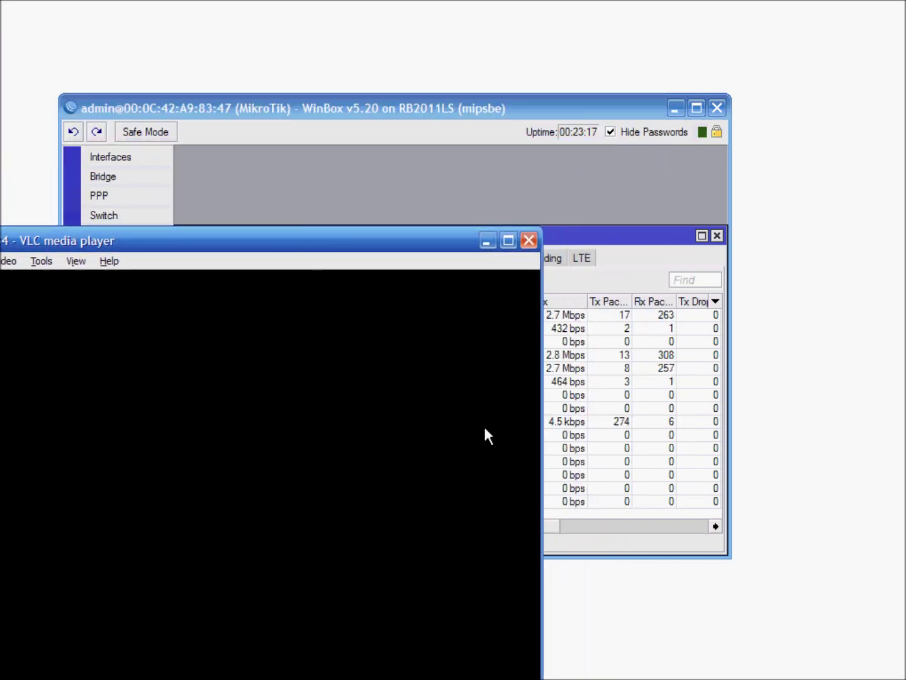
- Rerun 'ping 10.11.15.33' in Command Prompt and bring the VLC player window into view
{"action": "key", "text": "alt+Tab"}
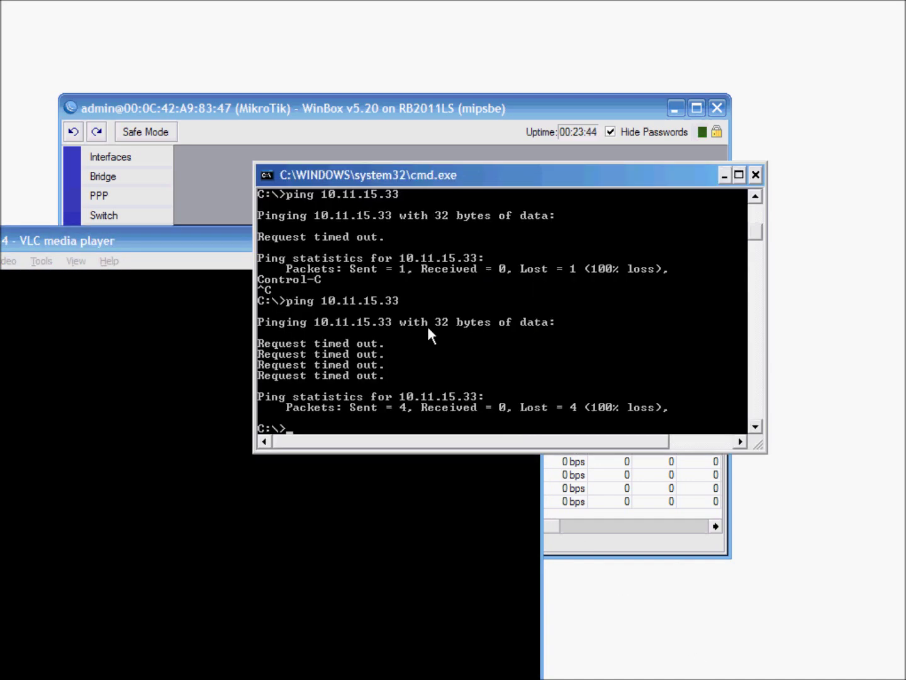
{"action": "key", "text": "Up"}
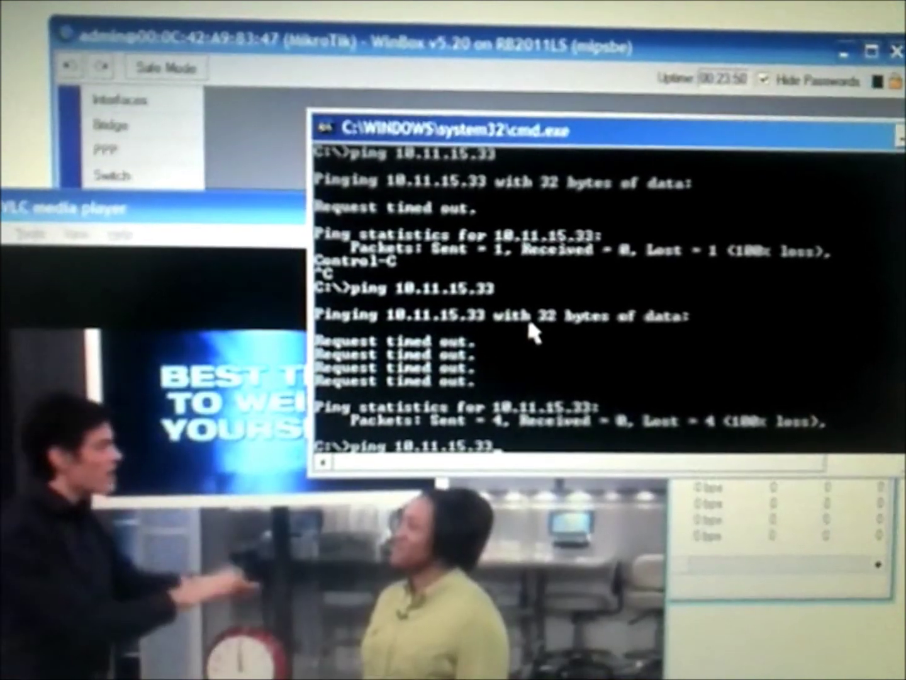
{"action": "key", "text": "Return"}
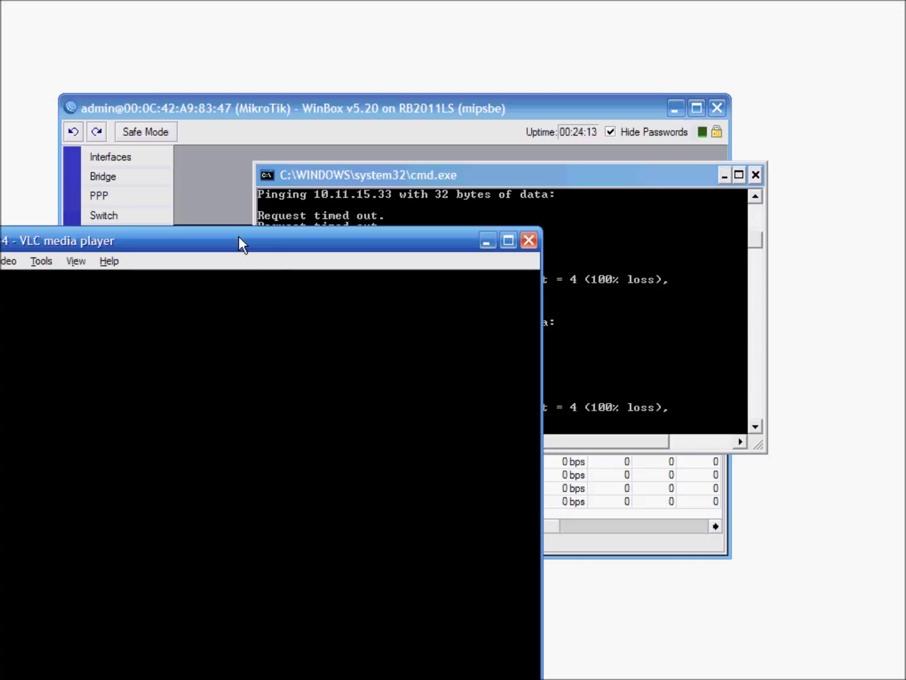
{"action": "left_click_drag", "start_coordinate": [239, 236], "coordinate": [454, 116]}
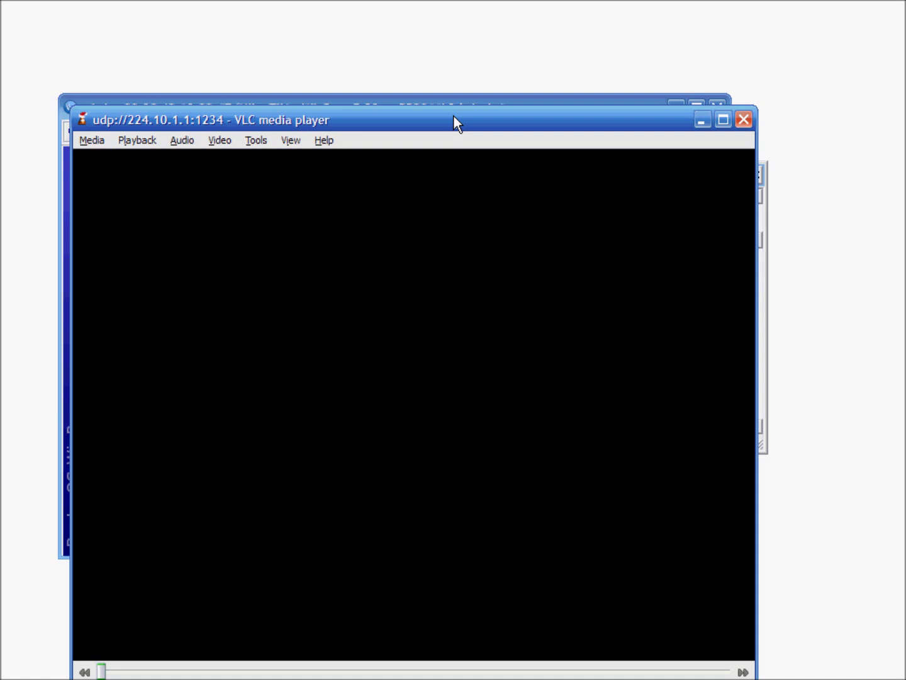
- Show the Statistics tab of VLC's Media Information for the udp://224.10.1.1:1234 stream
{"action": "key", "text": "ctrl+i"}
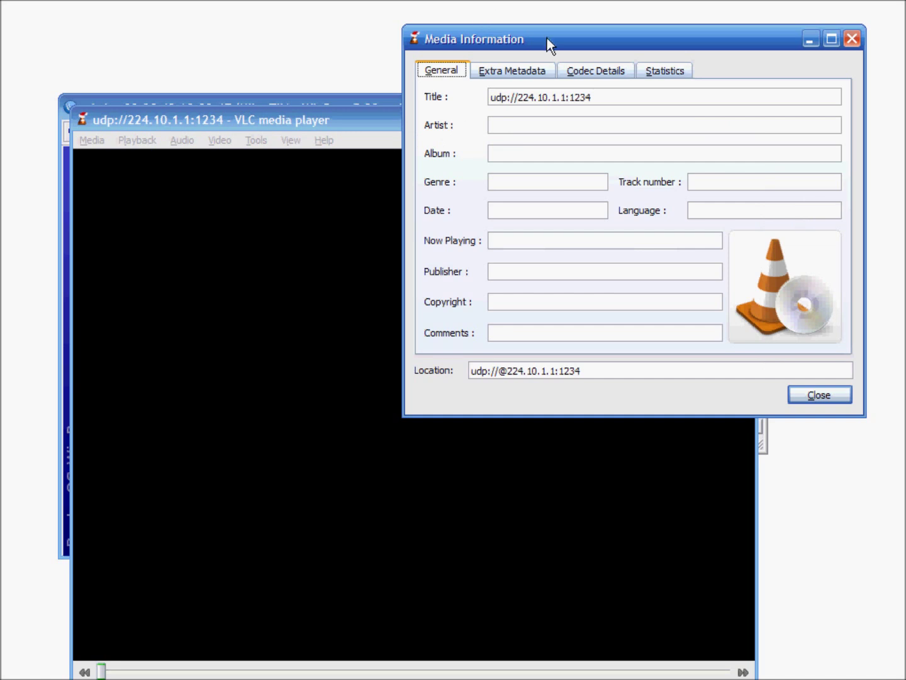
{"action": "left_click_drag", "start_coordinate": [547, 37], "coordinate": [389, 97]}
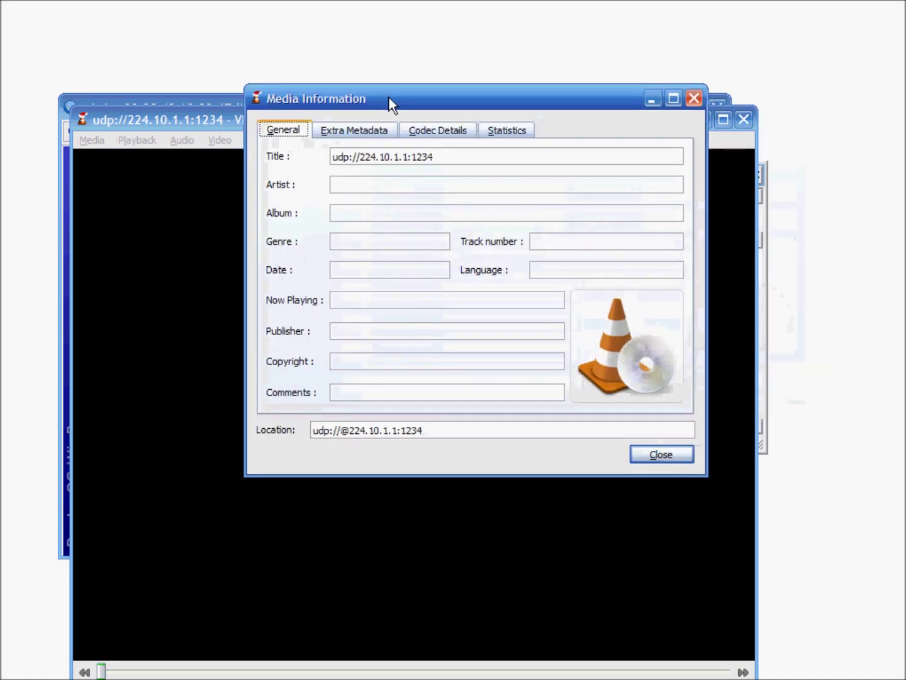
{"action": "left_click", "coordinate": [499, 129]}
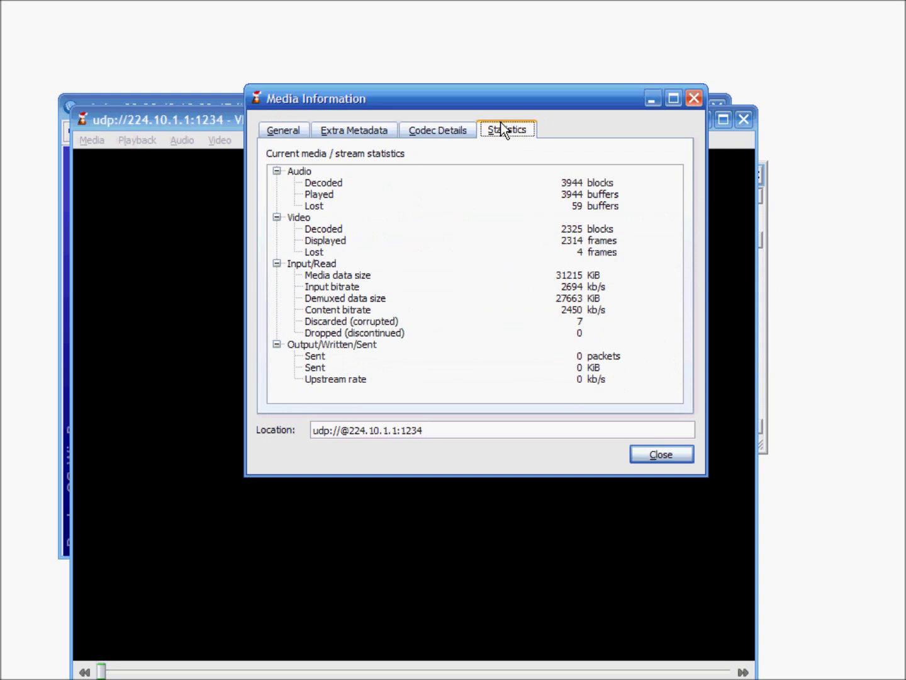